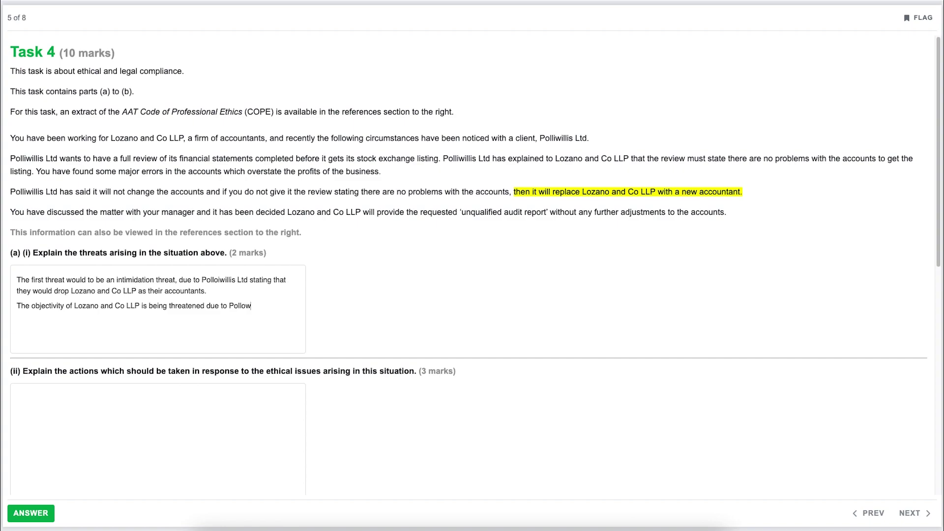
Finish the (a)(i) objectivity threat: Polliwillis expressing its intention of potentially moving to another accountant, therefore losing business and possibly damaging the firm's reputation
key(BackSpace)
key(BackSpace)
text(iwillis expressing their intentio)
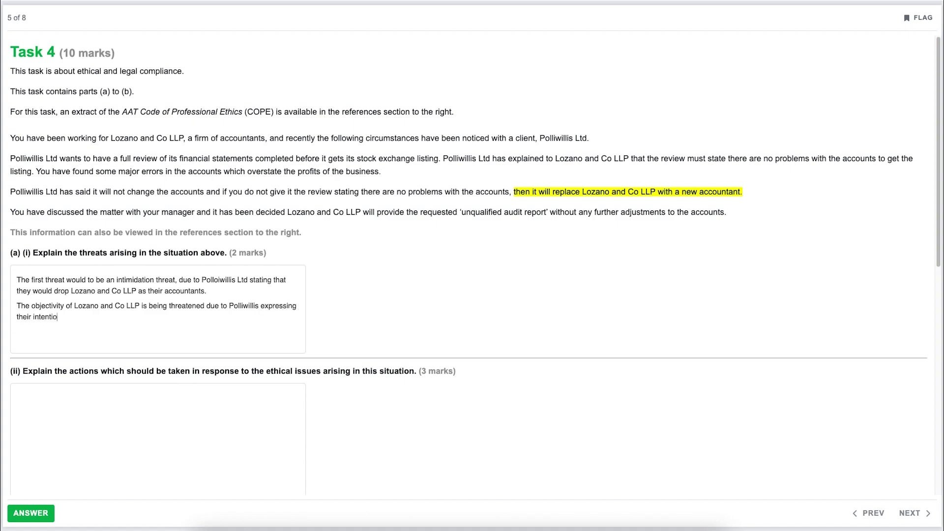
text(n of potentially moving to another accountant and therefore losing bu)
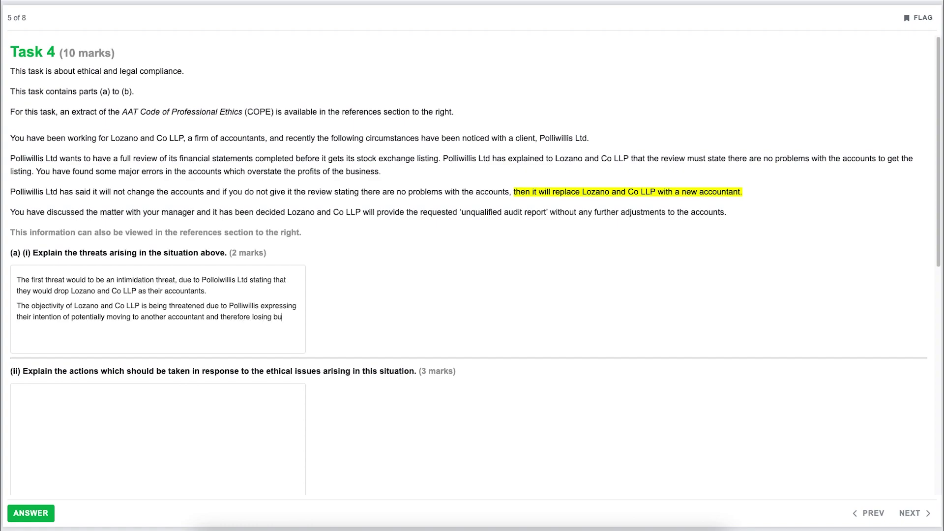
text(siness and possbily damaging to )
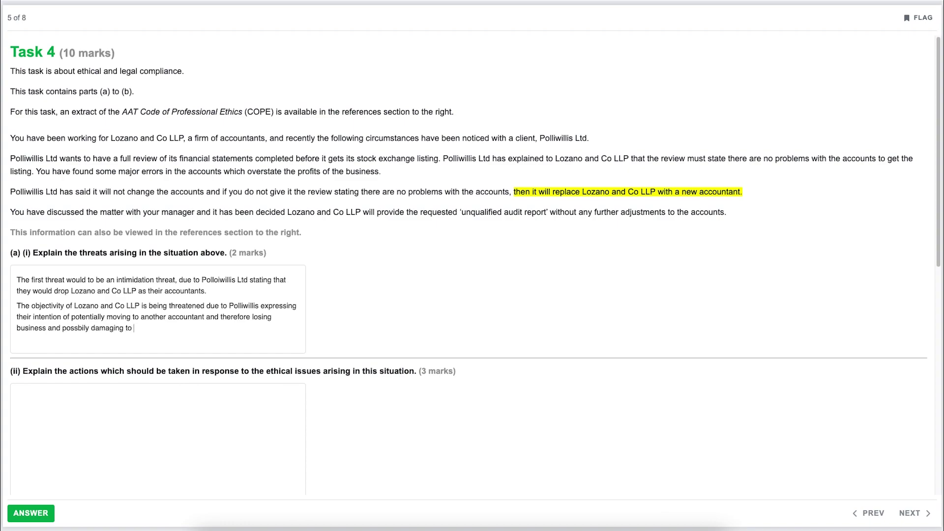
text(their reputation.)
Begin the (a)(ii) answer: "If Polliwillis were not willing to change their figures to the correct values then the firm would need to resign from acting as Polliwillis accountants."
scroll(297, 350, down, 3)
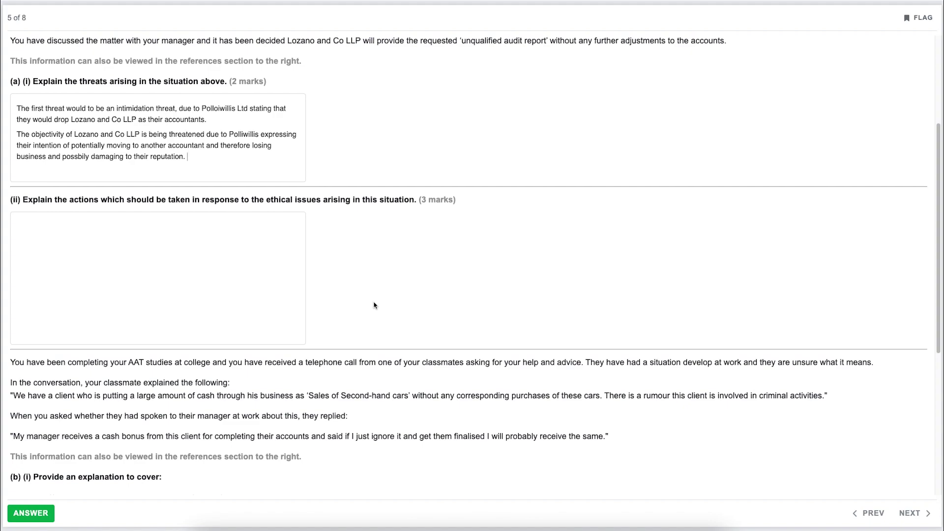
click(217, 282)
text(Polliwillis were)
key(BackSpace)
key(BackSpace)
text(re not willing )
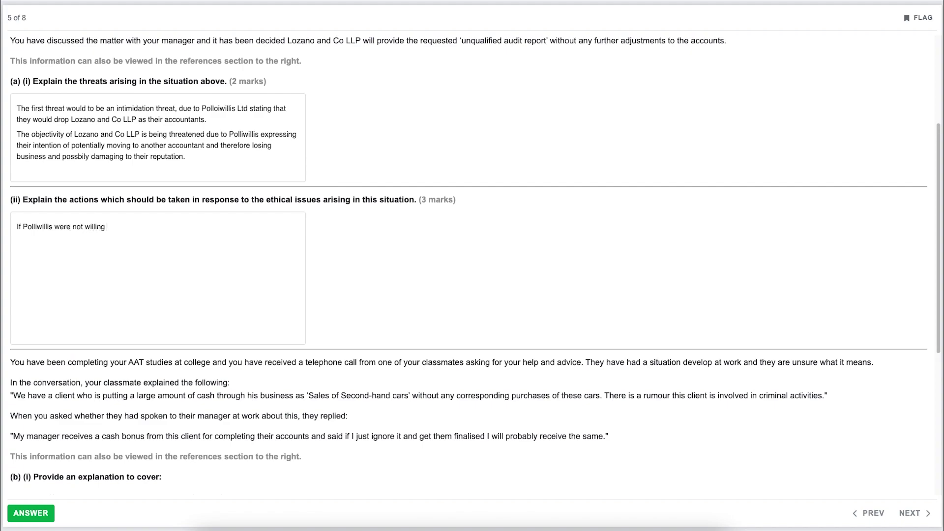
text(to change their figures to the correct values then)
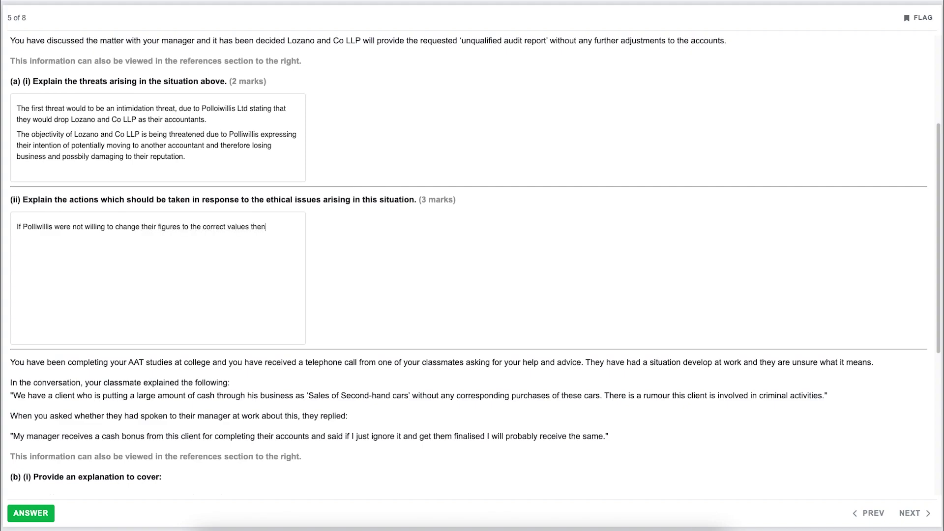
text( the firm would need to resign fr)
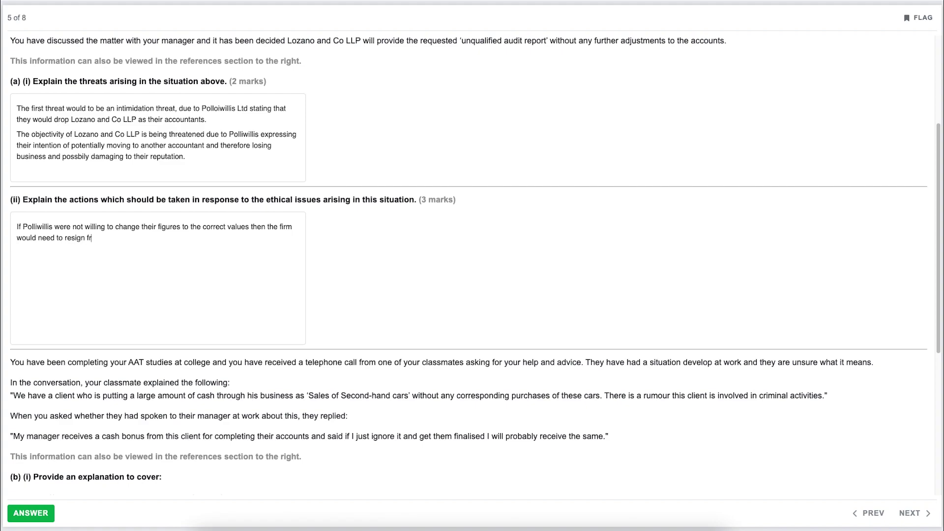
text(om acting as Polliwillis accountan)
key(BackSpace)
key(BackSpace)
key(BackSpace)
text(tants.)
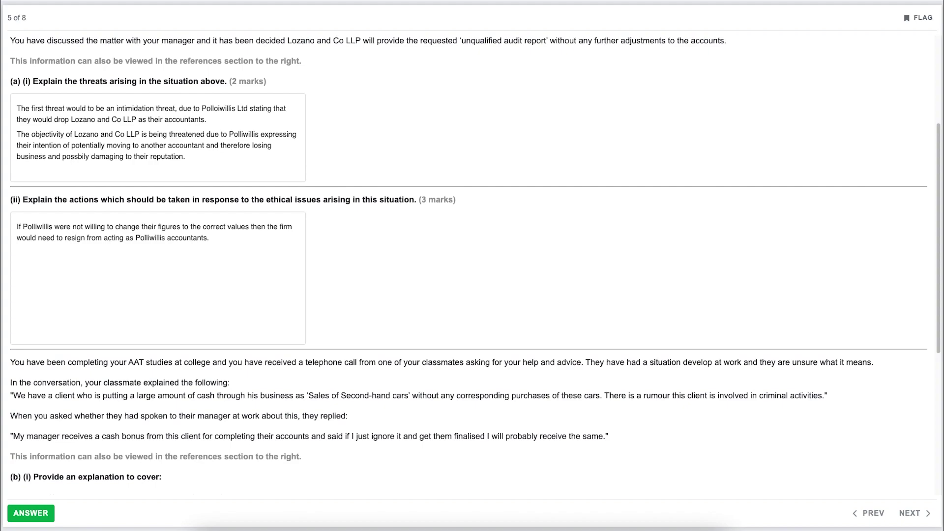
Add a separate paragraph to (a)(ii): "This situation would need to be raised with a more senior manager."
text(This situation would need to v)
key(BackSpace)
text(be raised with a more senior)
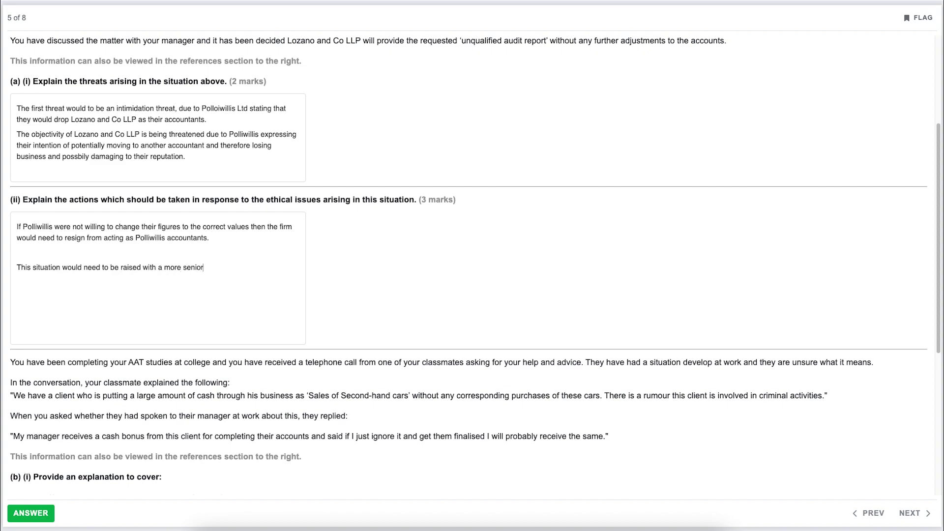
text( manager.)
Add a final (a)(ii) paragraph: consider resigning if the firm cannot resolve the issues and continues representing Polliwillis, knowingly providing falsified information
text(If)
text( the firm is)
text(able to resol)
text(ve )
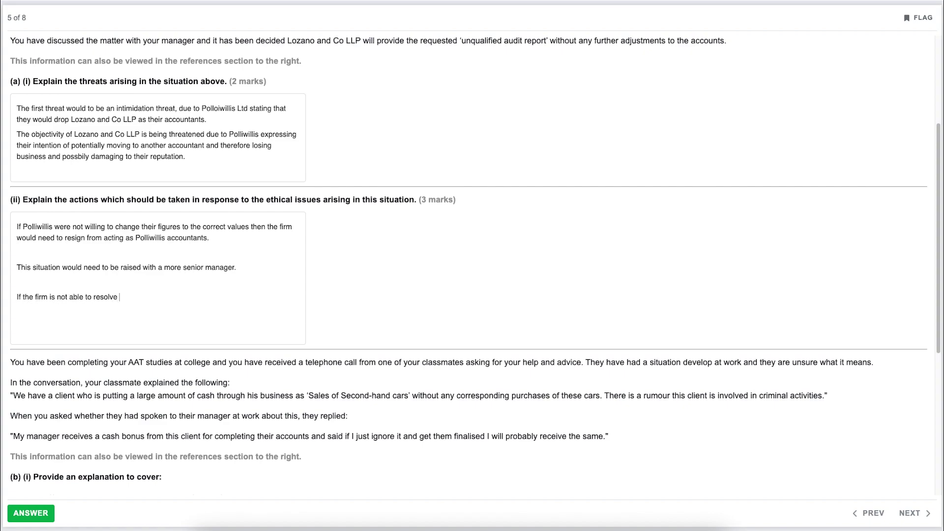
text(these issues and continues to represent Polliwi)
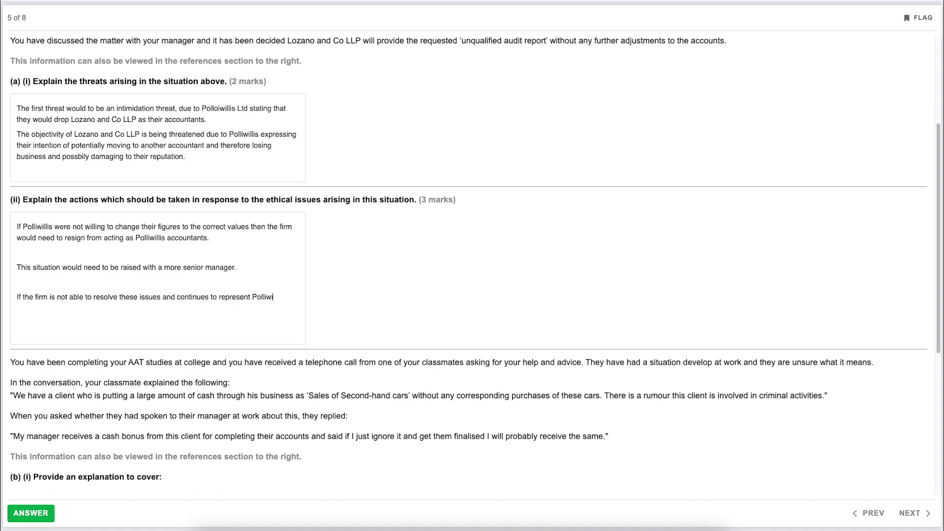
text(llis as their accountants knowl)
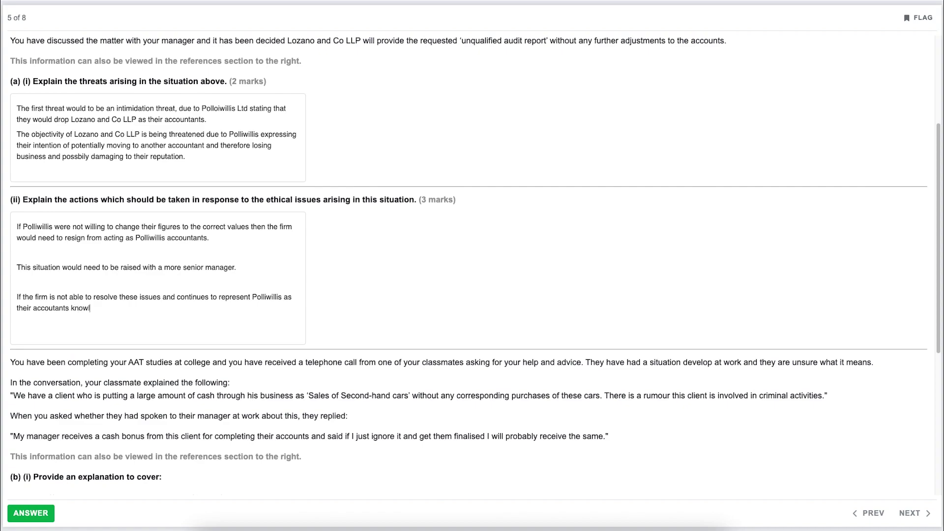
key(BackSpace)
key(BackSpace)
key(BackSpace)
key(BackSpace)
text(nowingly providing falsified in)
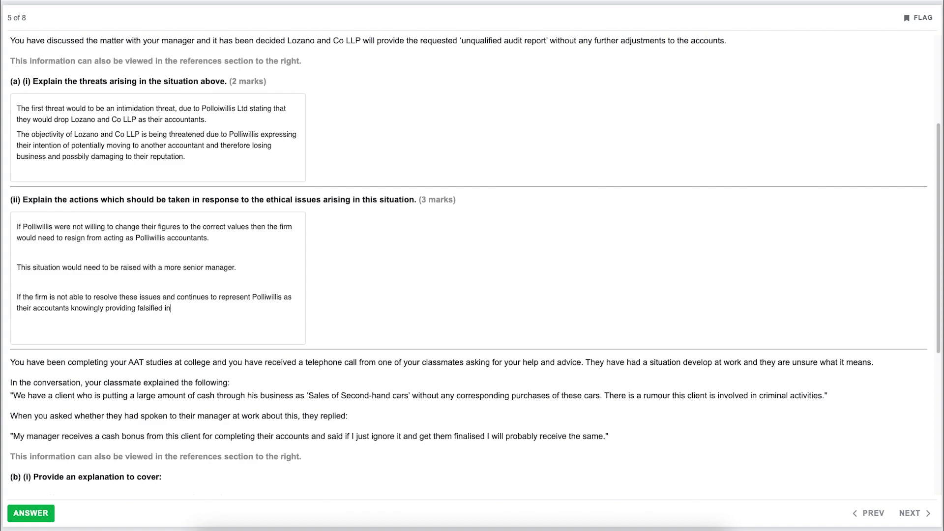
text(formation you would need to c)
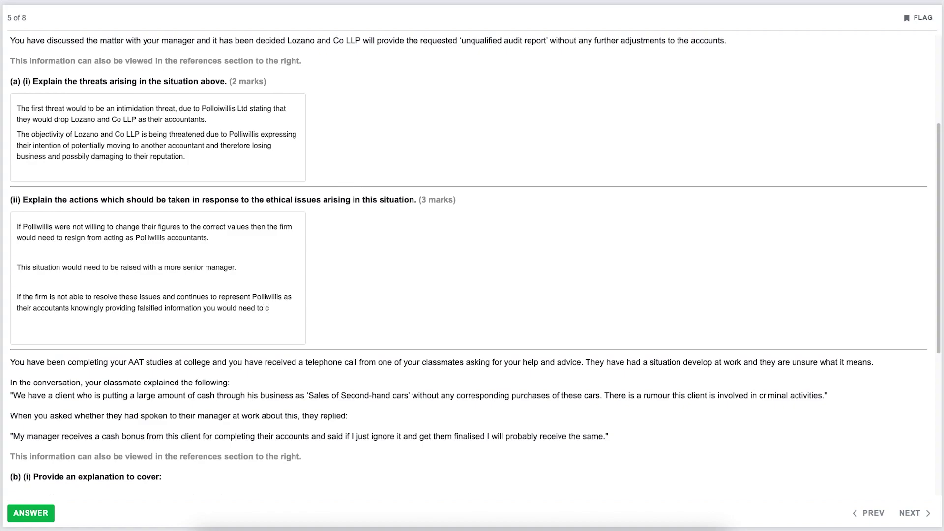
text(onsider resigning from the firm.)
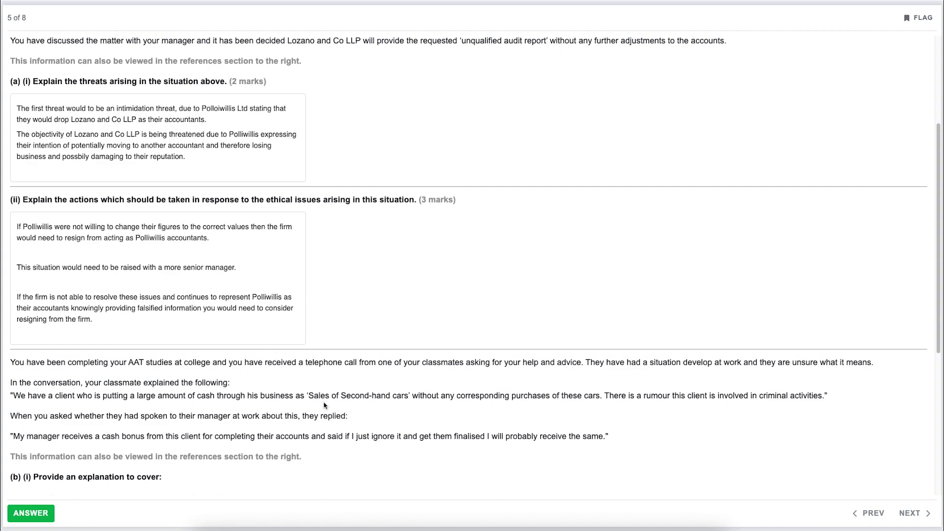
Start the (b)(i) answer by stating that, without evidence of the cars being purchased, the corresponding sale and cash received look fraudulent
scroll(325, 405, down, 4)
scroll(324, 405, down, 2)
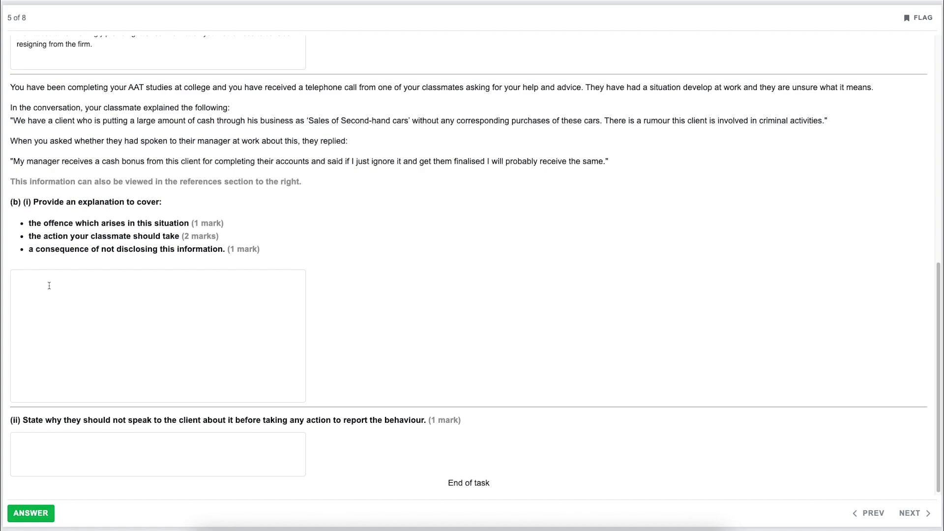
text(As there is no evidence of these)
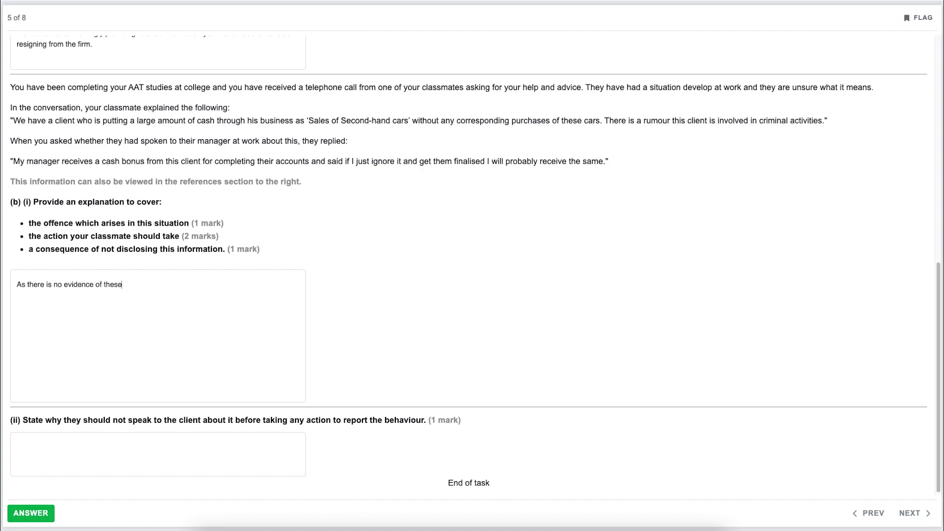
text( cars being purch)
text(ased )
text(the coo)
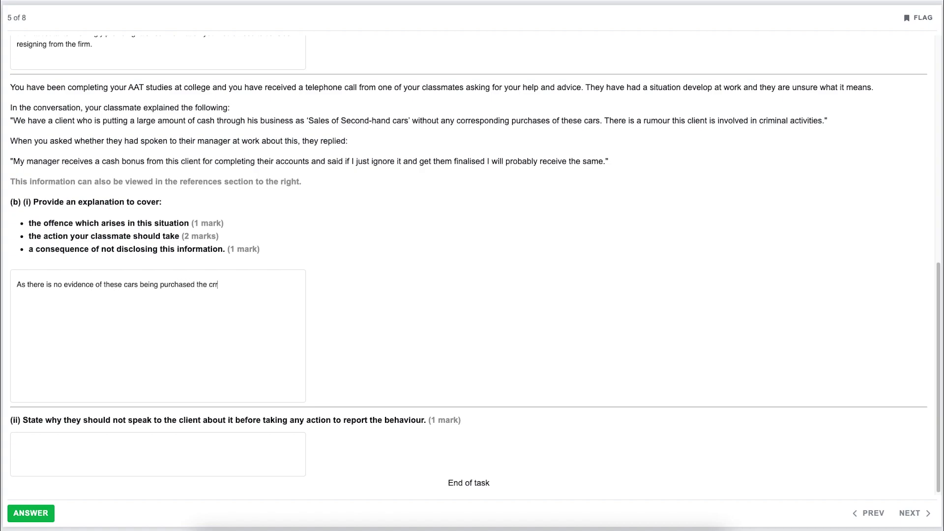
key(BackSpace)
key(BackSpace)
text(orrespn)
text(nding sale of)
text( t)
key(BackSpace)
key(BackSpace)
key(BackSpace)
key(BackSpace)
text(and cash receive)
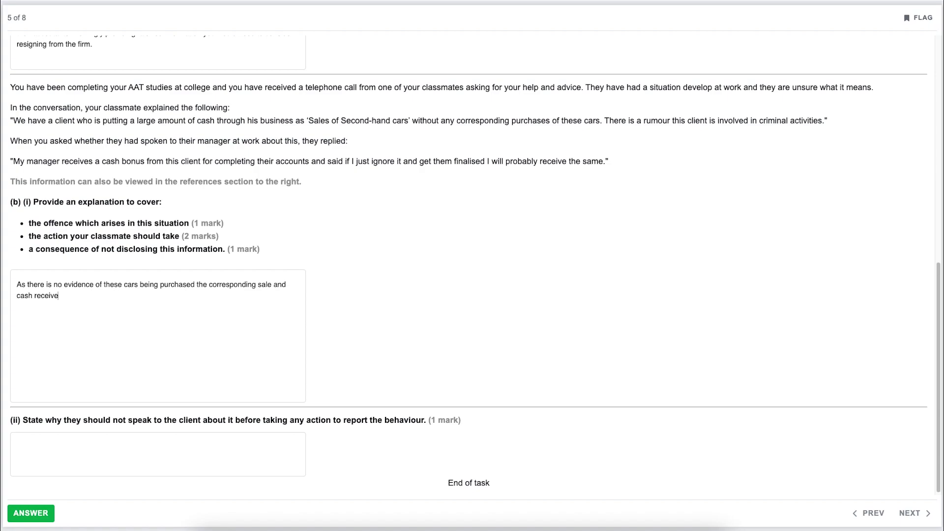
text(d from these cars looks to be frau)
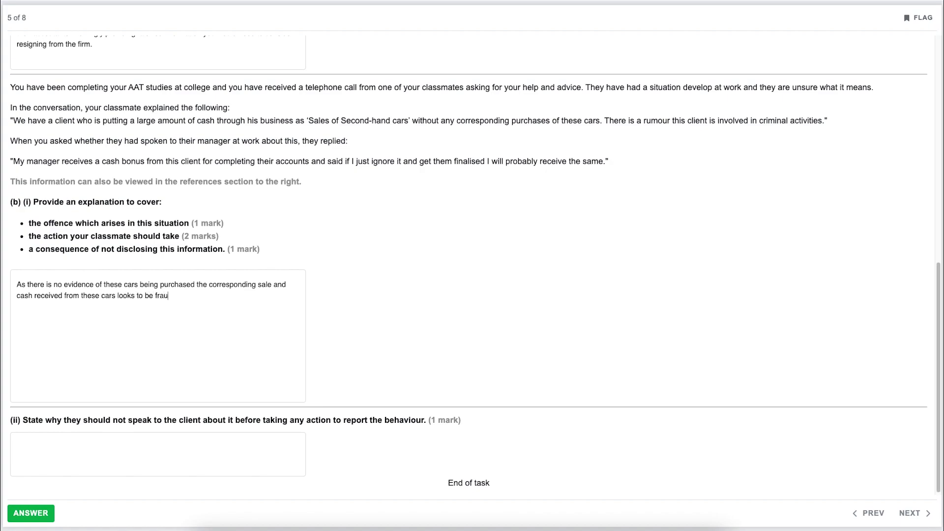
Add to (b)(i) that falsifying the records with sales that do not exist and inputting cash into the organisation would be classed as money laundering
text(dulent. The act of fa)
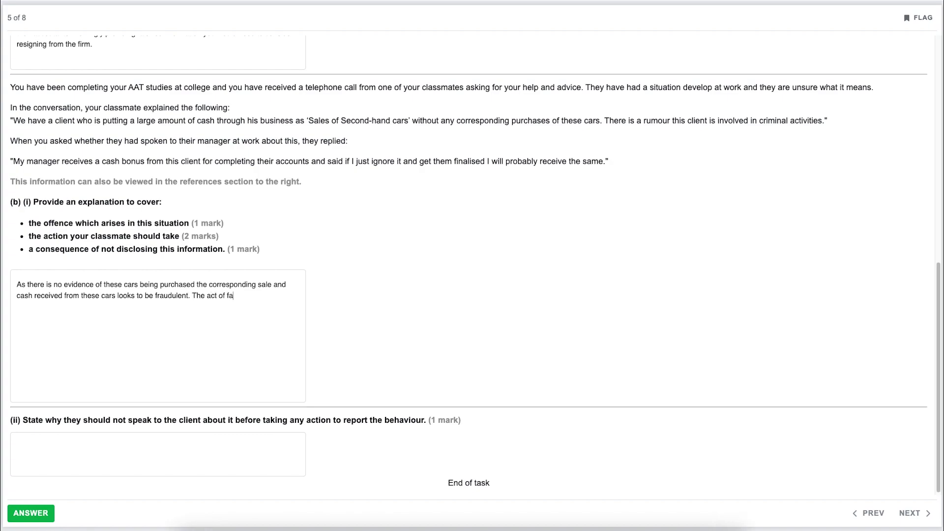
text(lsifying the records with sales that)
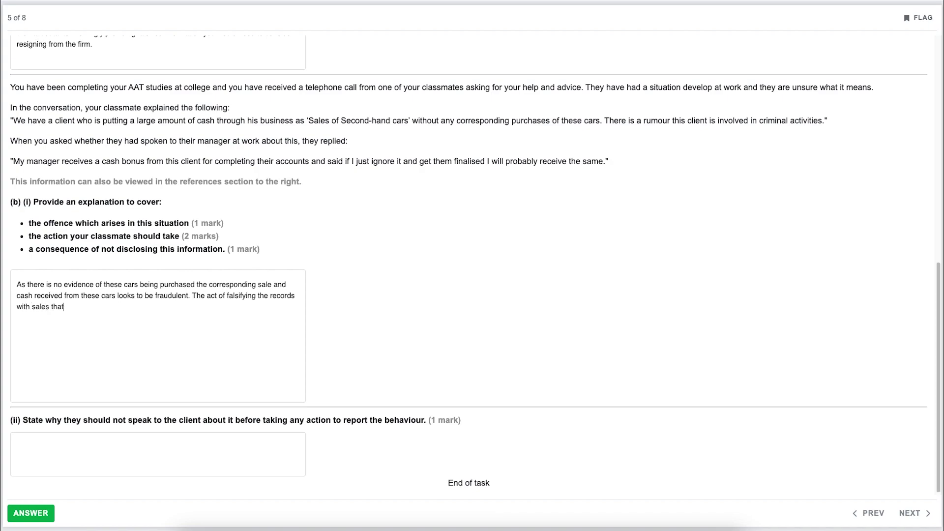
text( do not exist and inputtting cas)
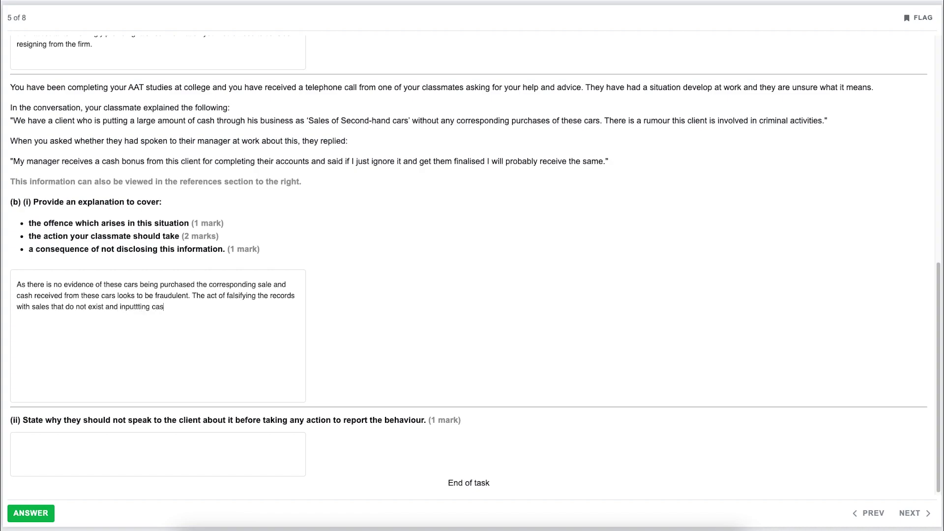
key(BackSpace)
key(BackSpace)
text(ing cash into t)
text(he orga)
text(nisation)
text( would b)
text(e classed as )
text(money la)
key(BackSpace)
key(BackSpace)
key(BackSpace)
key(BackSpace)
key(BackSpace)
key(BackSpace)
text(ney laundering.)
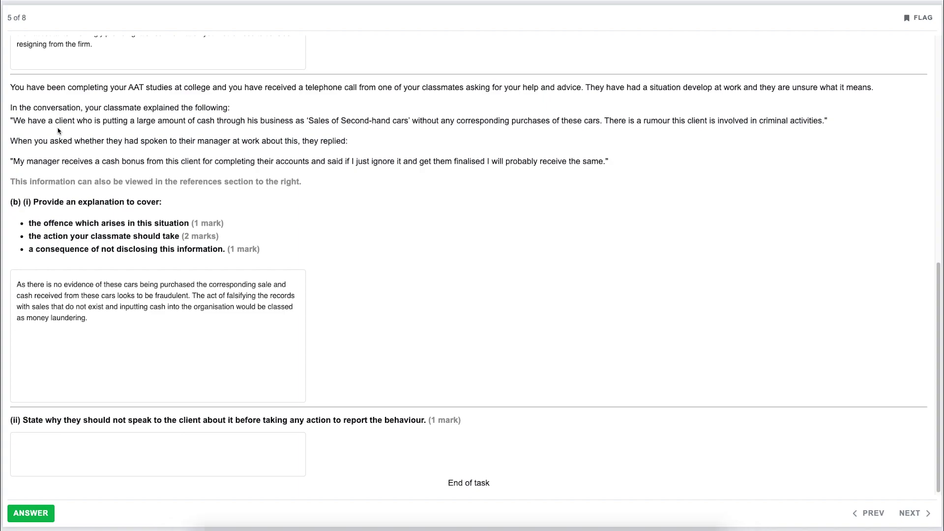
Start a new (b)(i) paragraph: "I would tell my classmate to report this incident to firms money laundering reporting officer."
text(I would tell t)
text(h)
key(BackSpace)
key(BackSpace)
text(my classmate to report this incident )
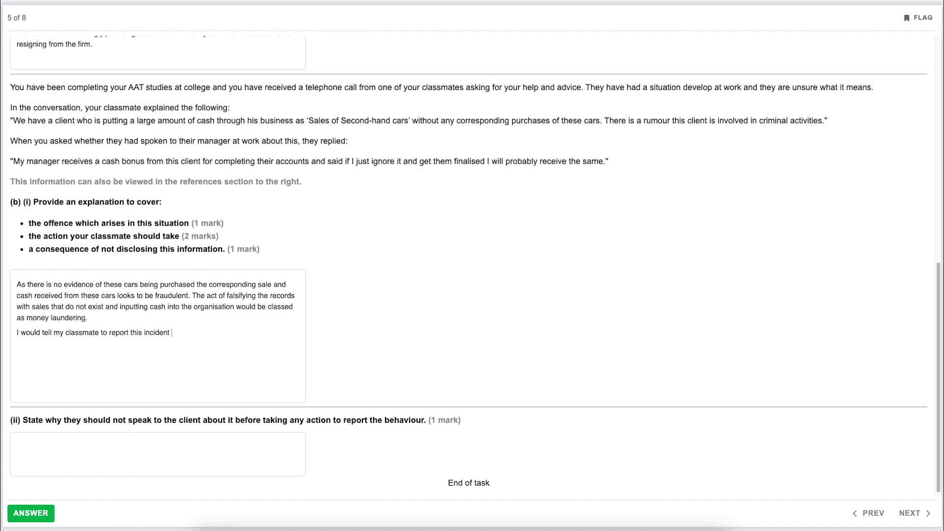
text(to firms money laundering reportiong)
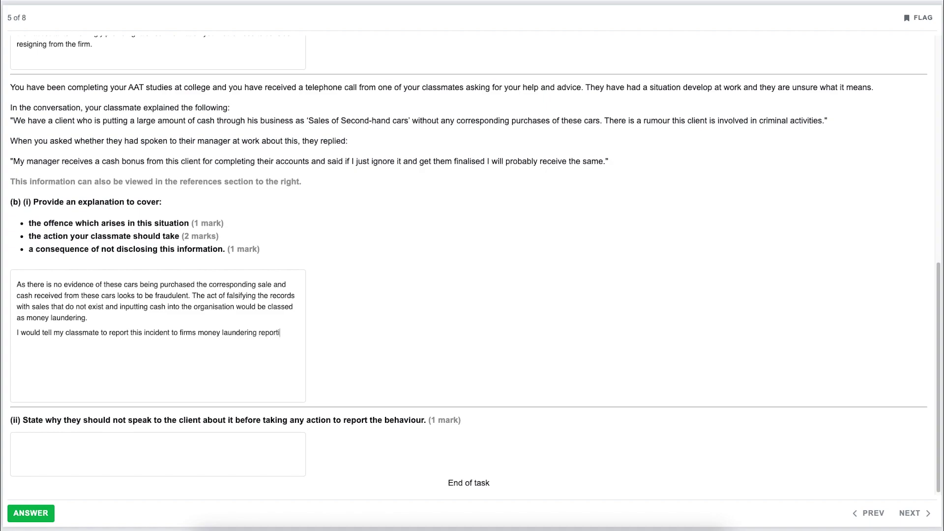
key(BackSpace)
key(BackSpace)
key(BackSpace)
key(BackSpace)
text(ing officer)
Add that the money laundering reporting officer may take this to the national crime agency, as the act of money laundering is a criminal offence
text(The money laundering reporting off)
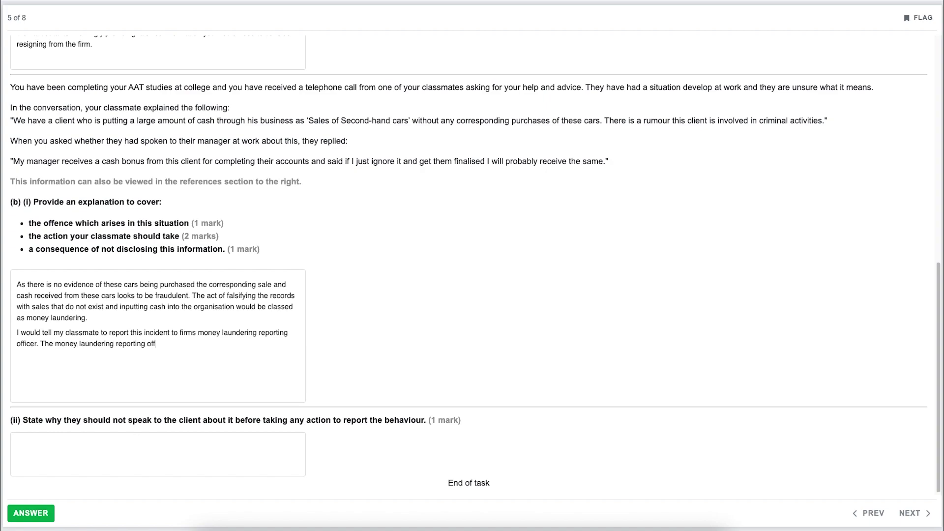
text(icer may decide to then take this to the national crime )
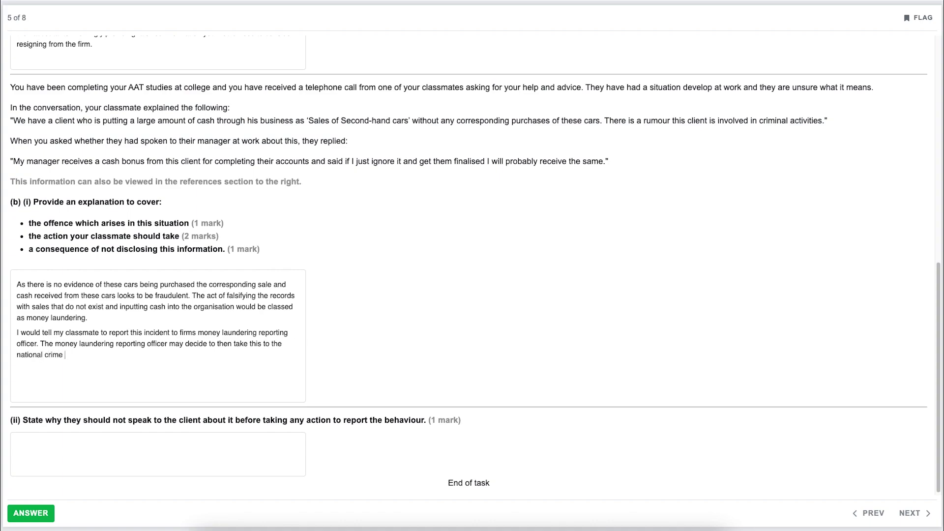
text(agency as the act of money lau)
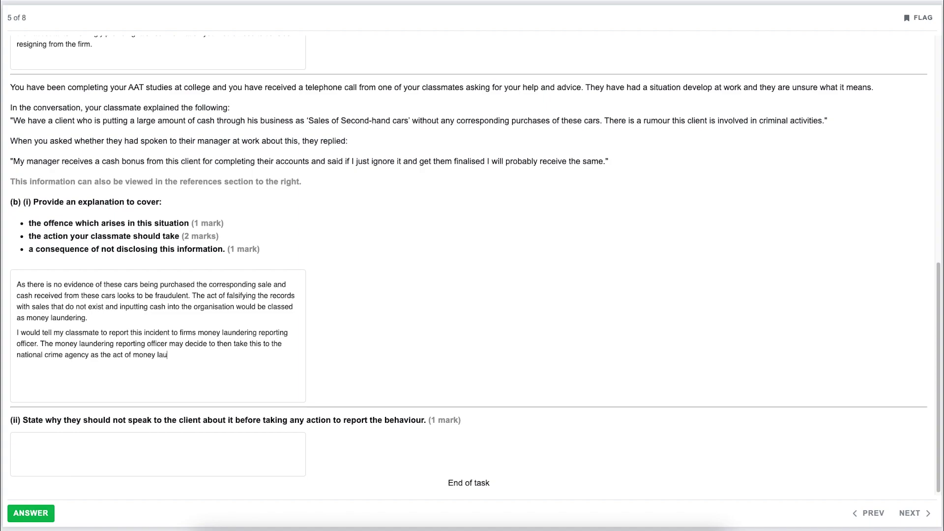
text(ndering is a criminal offence.)
Add the (b)(i) consequence paragraph: disciplinary action by the professional body, which may result in the individual or practice having their licence revoked
text(Their)
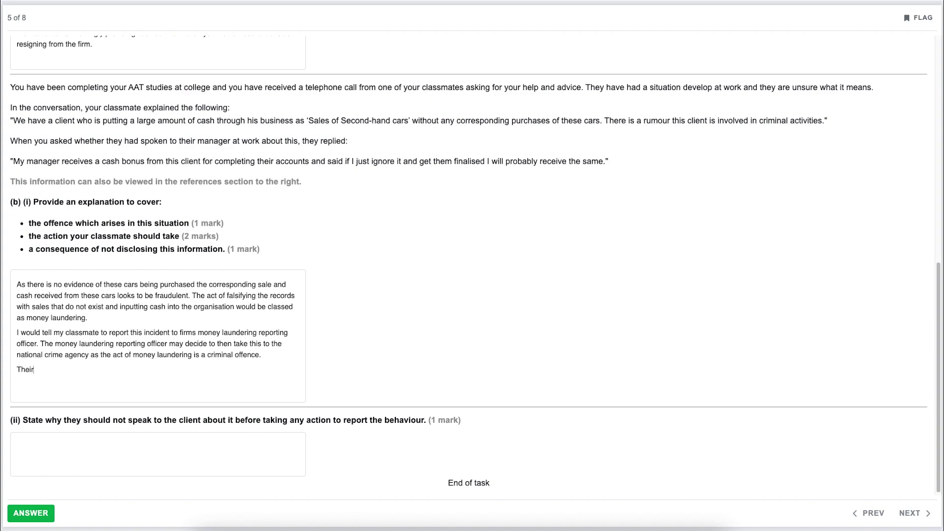
text( maybe disciplinary action ta)
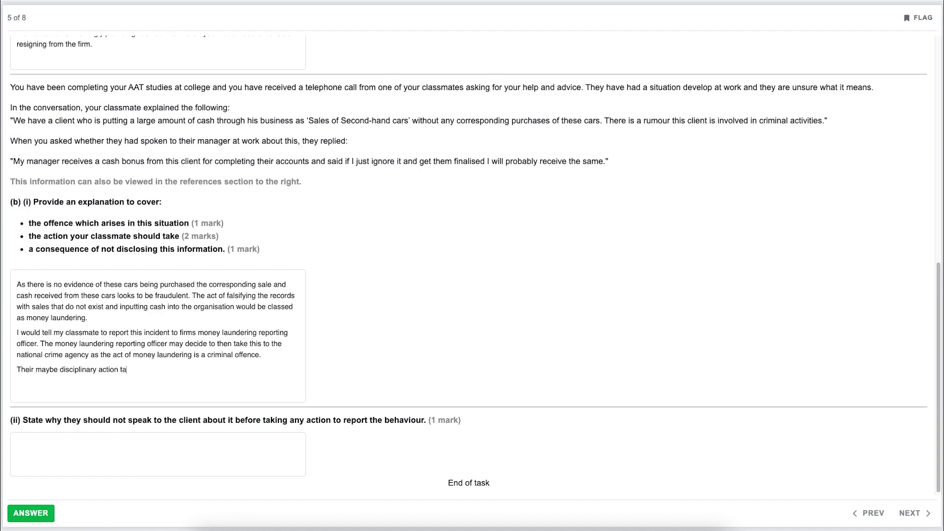
text(ke n by the professional body which may result in the inid)
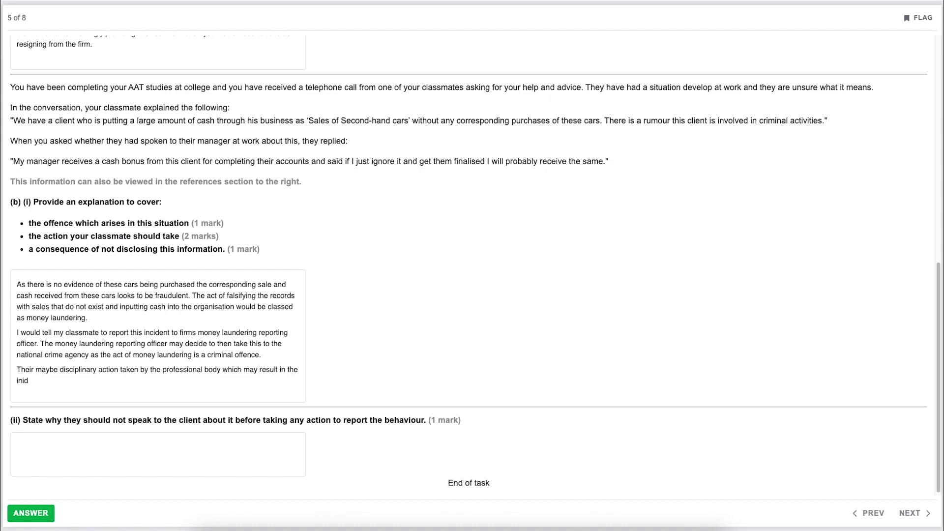
key(BackSpace)
text(dividual)
text(or practice having their licence revoked.)
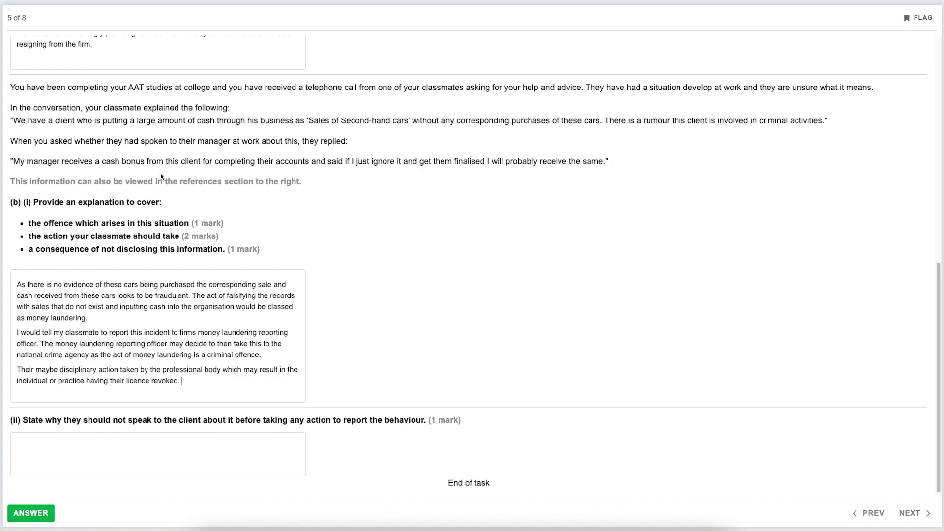
Answer (b)(ii) with "The act of speaking to the client before making the report is known as tipping off." and submit Task 4
scroll(180, 197, down, 1)
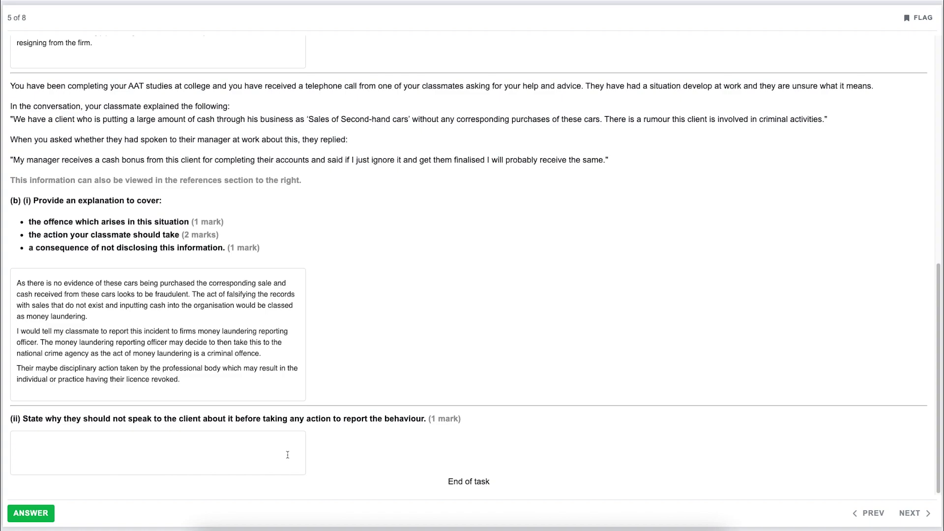
text(The act of speaking to the client before)
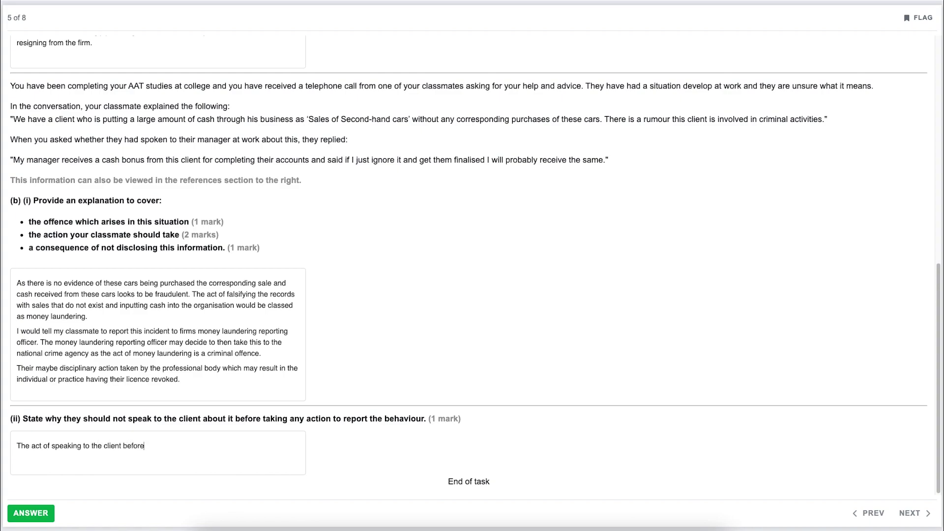
text( making the report is known as tippi)
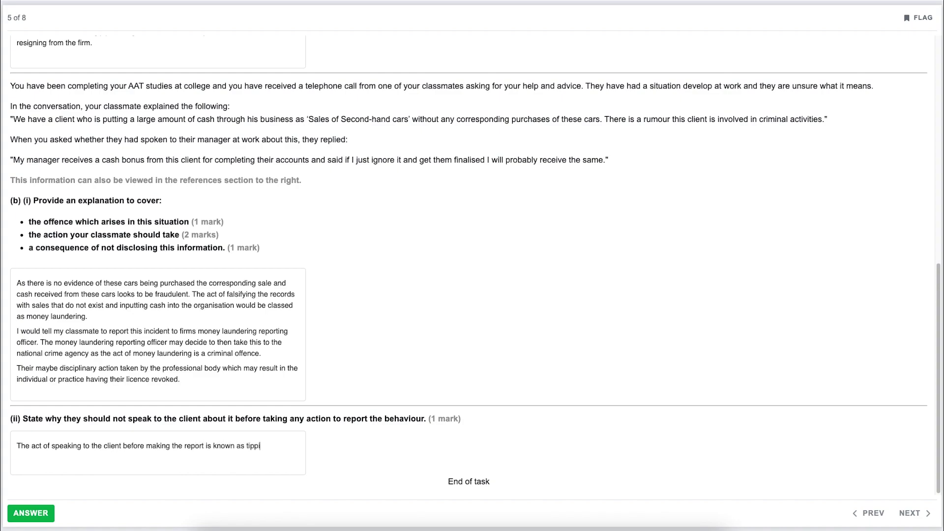
text(ng. off.)
click(24, 518)
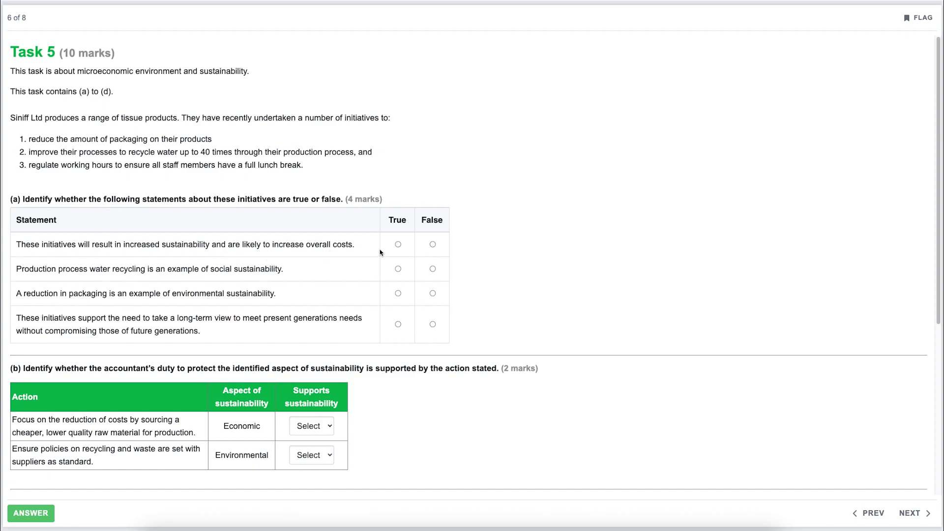
In Task 5(a), mark the increased-costs and water-recycling statements False and the long-term-view statement True
click(434, 246)
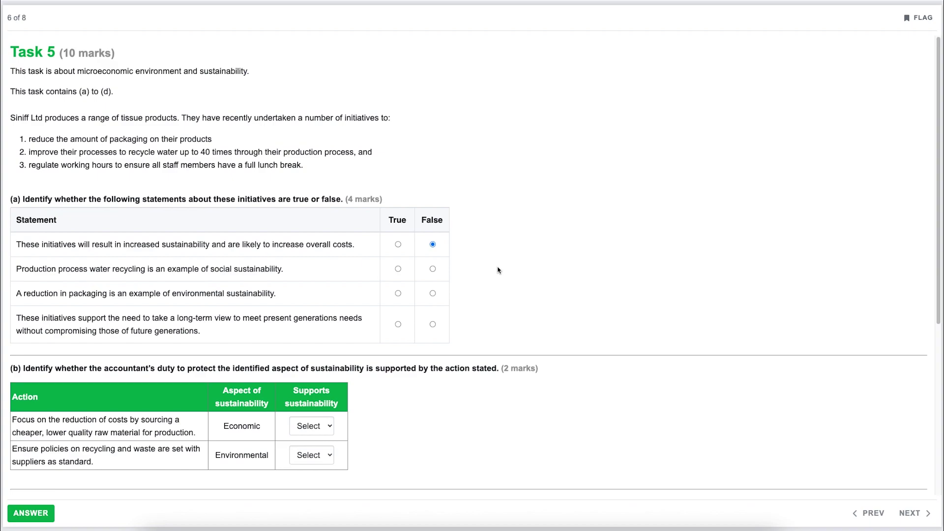
click(433, 268)
click(398, 323)
In Task 5(b), choose No for sourcing cheaper, lower quality raw material and Yes for recycling and waste policies with suppliers
scroll(494, 336, down, 5)
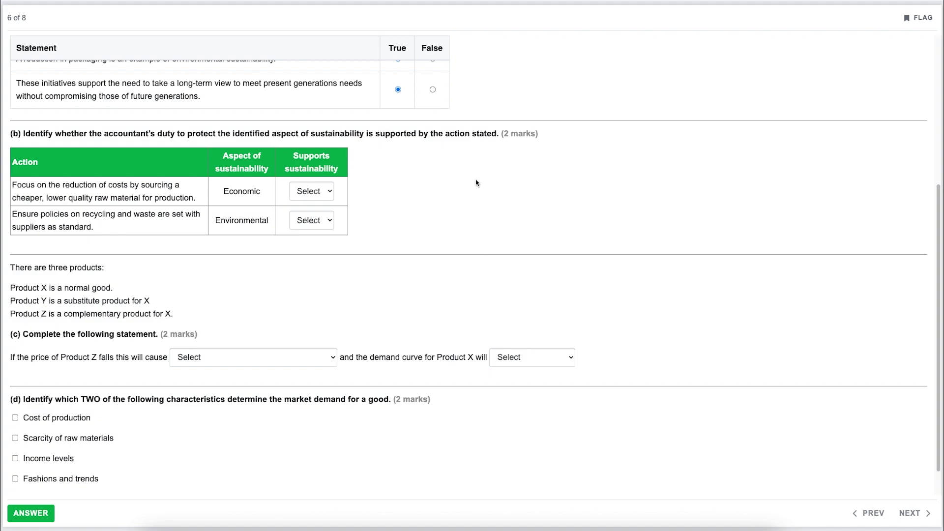
click(326, 189)
click(300, 218)
click(329, 220)
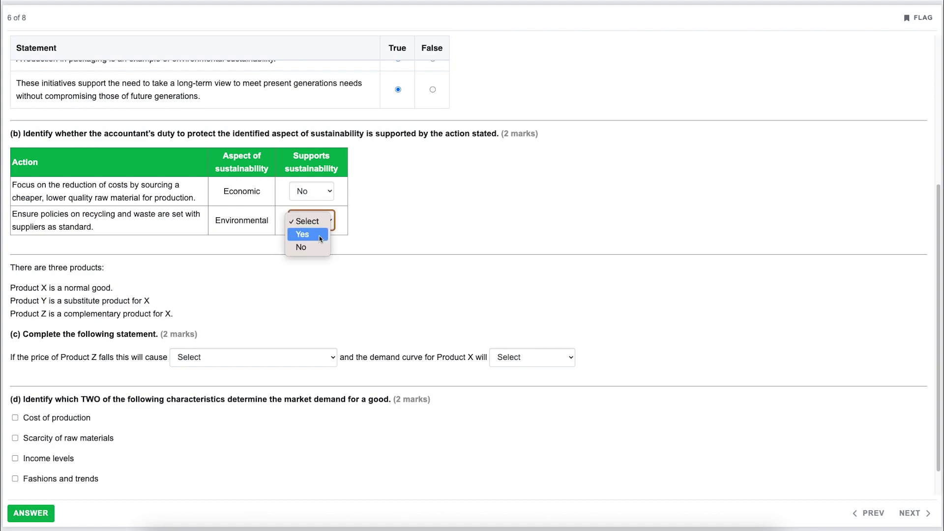
click(321, 239)
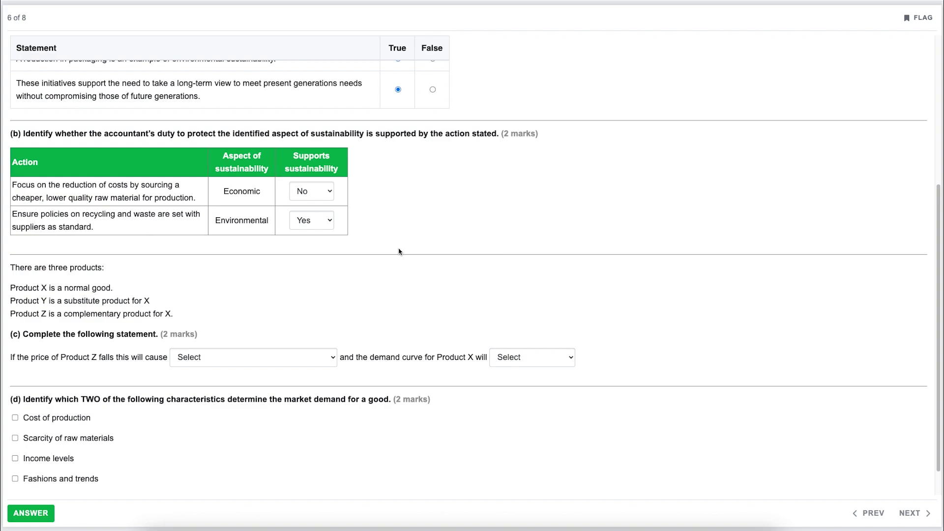
Complete the Task 5(c) statement with "an increase in demand for product X," and "shift to the right."
scroll(398, 251, down, 2)
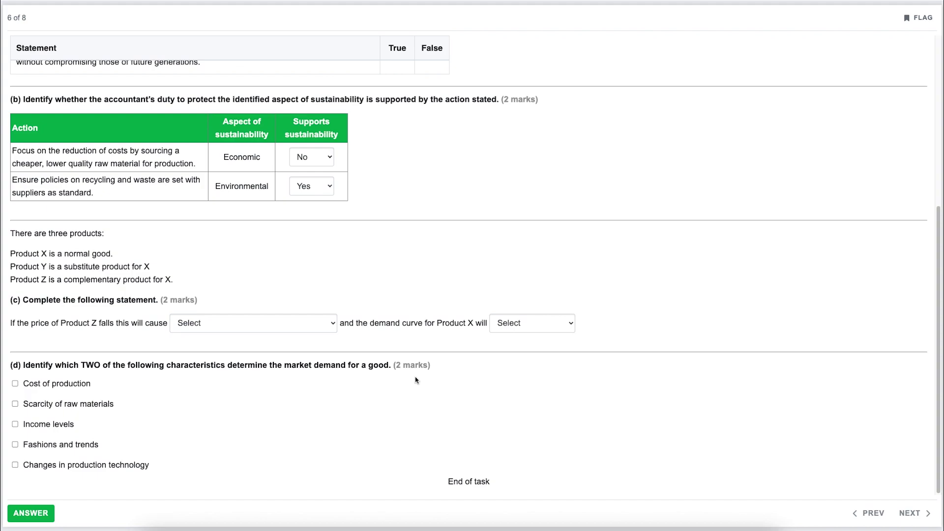
click(317, 328)
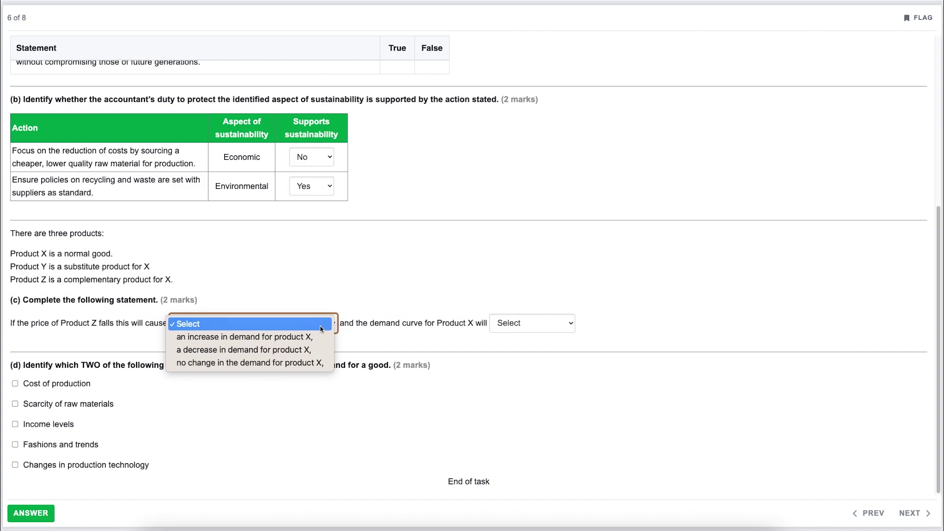
click(314, 334)
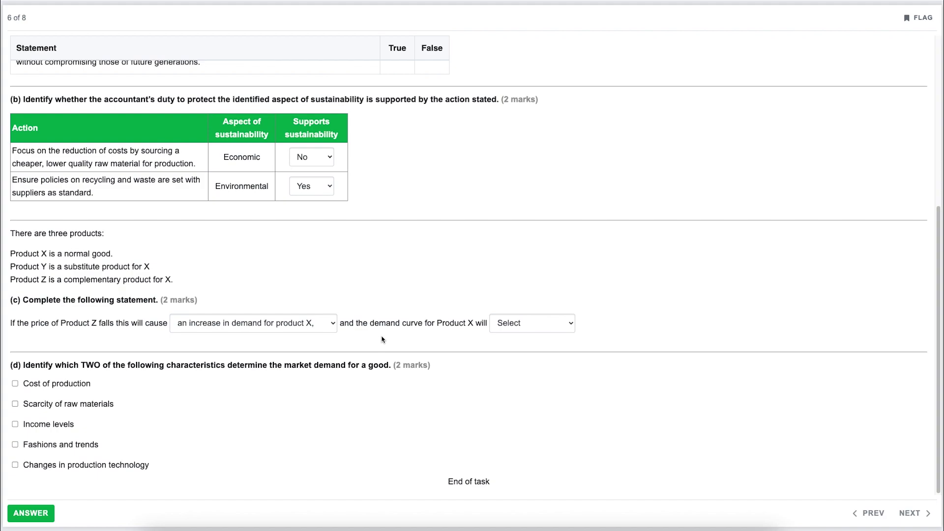
click(505, 322)
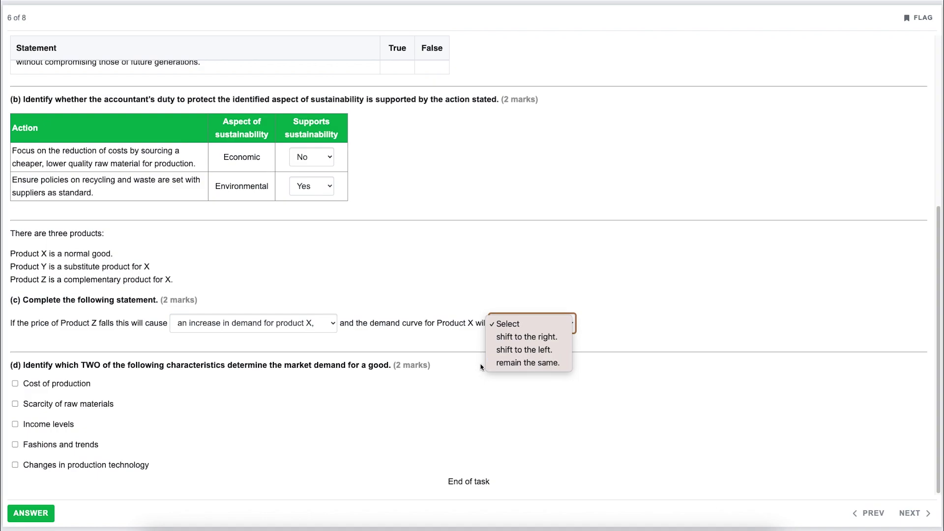
click(560, 339)
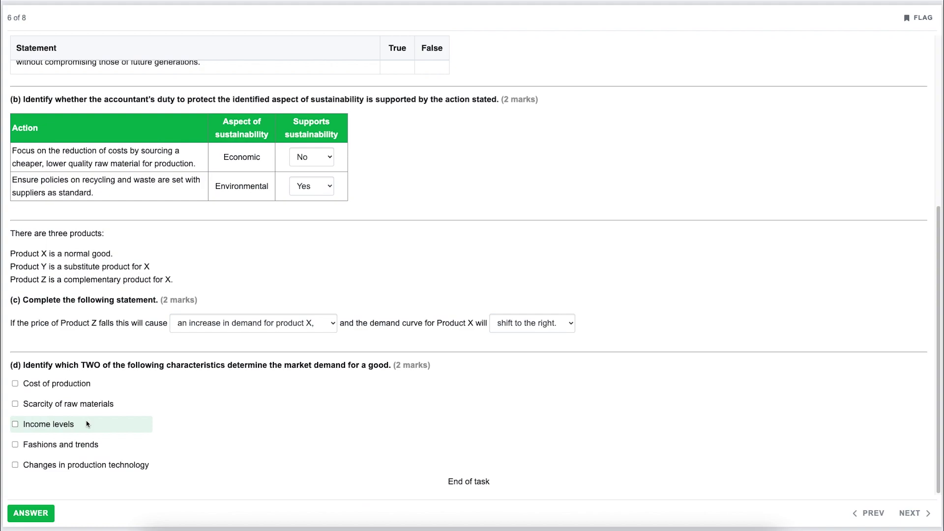
In Task 5(d), select Income levels and Fashions and trends as market demand characteristics, and submit the task
click(86, 424)
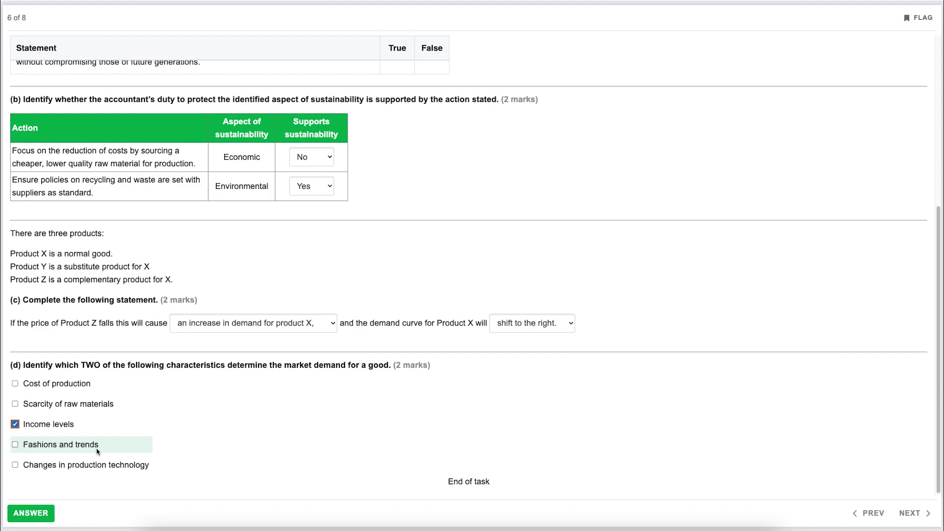
click(97, 450)
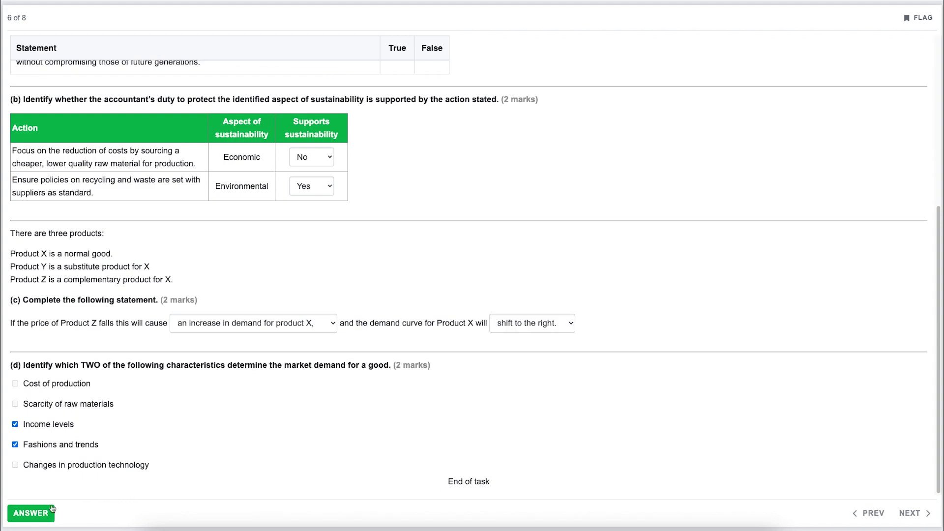
click(38, 514)
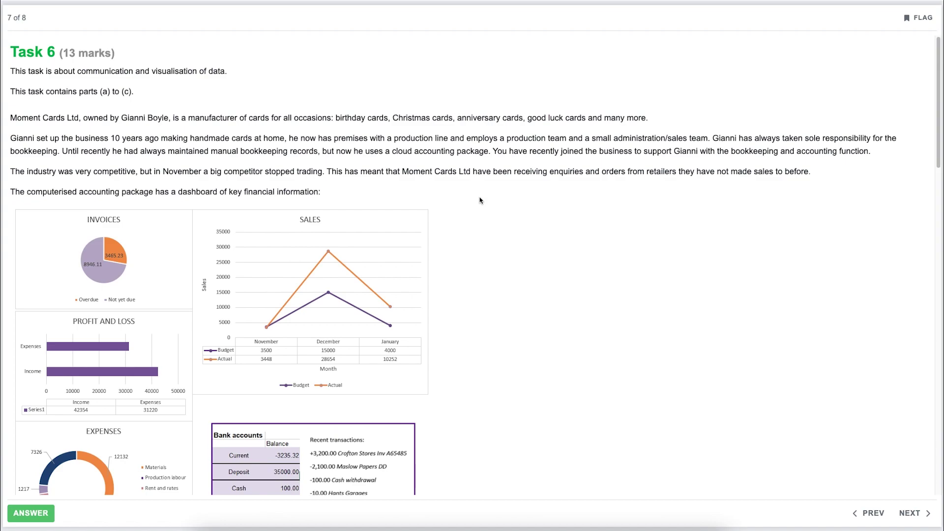
Read through Task 6: the Moment Cards Ltd scenario, the dashboard charts and bank accounts, the owner's email and the questions
scroll(483, 206, down, 7)
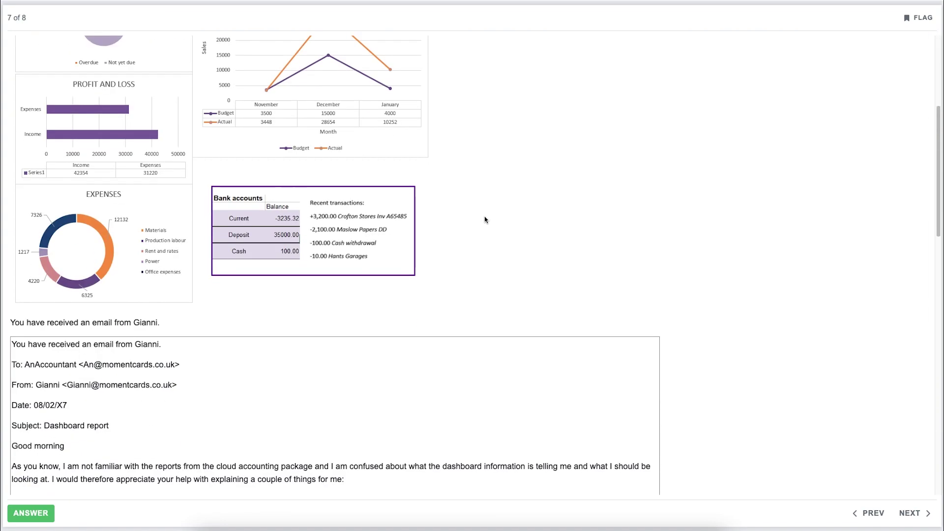
scroll(486, 219, down, 9)
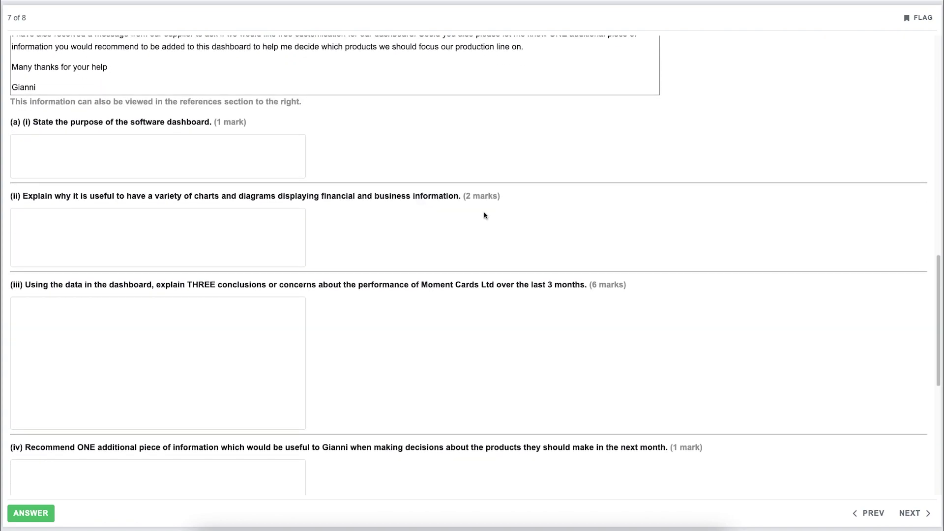
scroll(484, 213, up, 16)
scroll(484, 211, down, 1)
scroll(485, 211, up, 1)
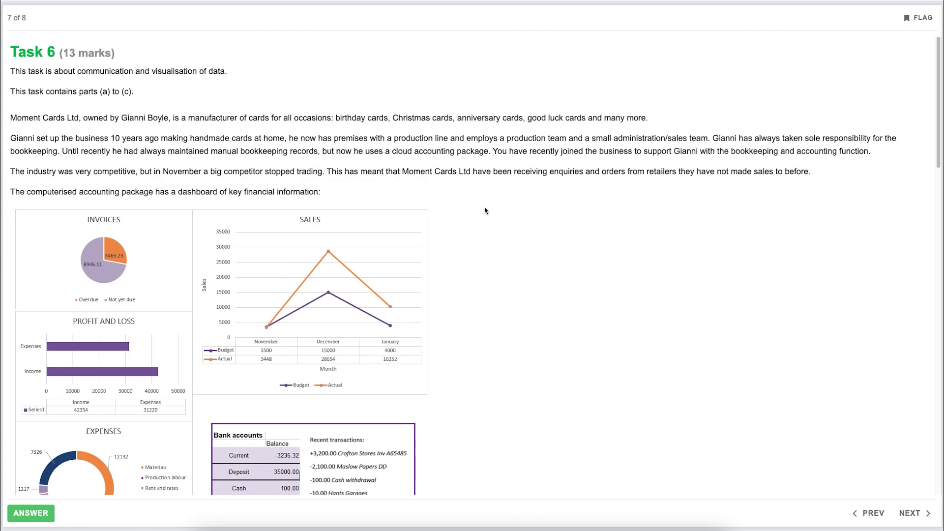
scroll(485, 210, down, 3)
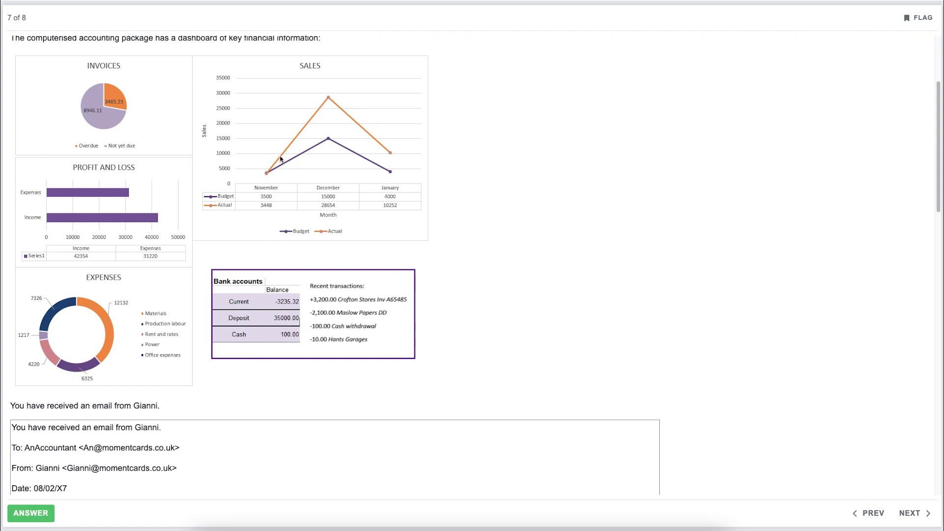
scroll(499, 322, down, 4)
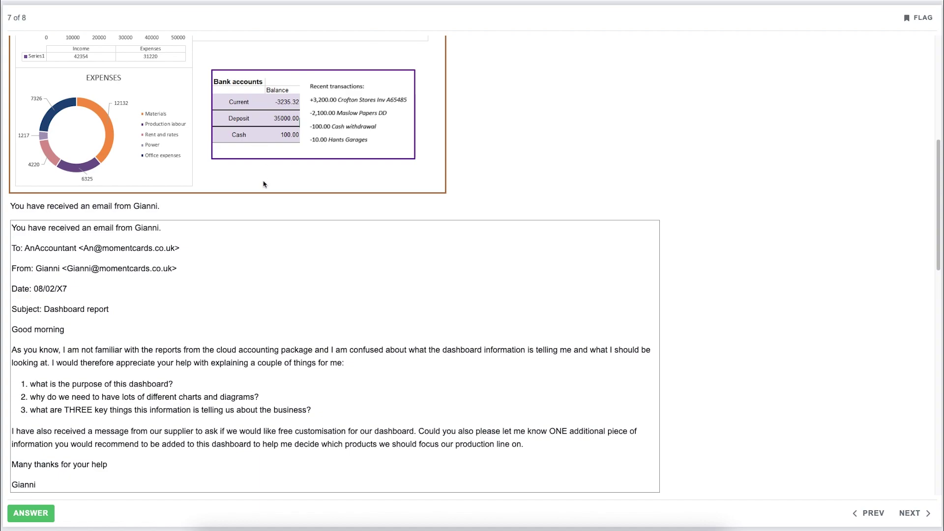
scroll(274, 266, down, 3)
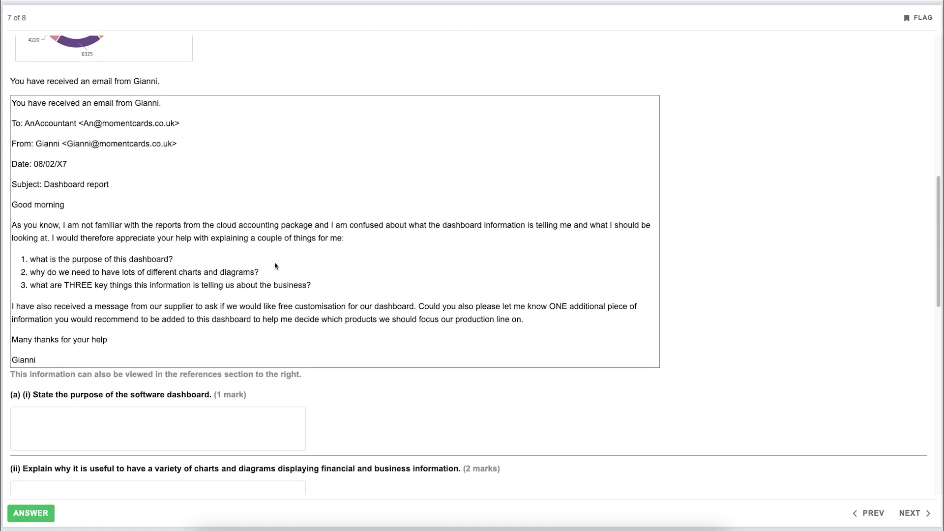
scroll(275, 266, down, 1)
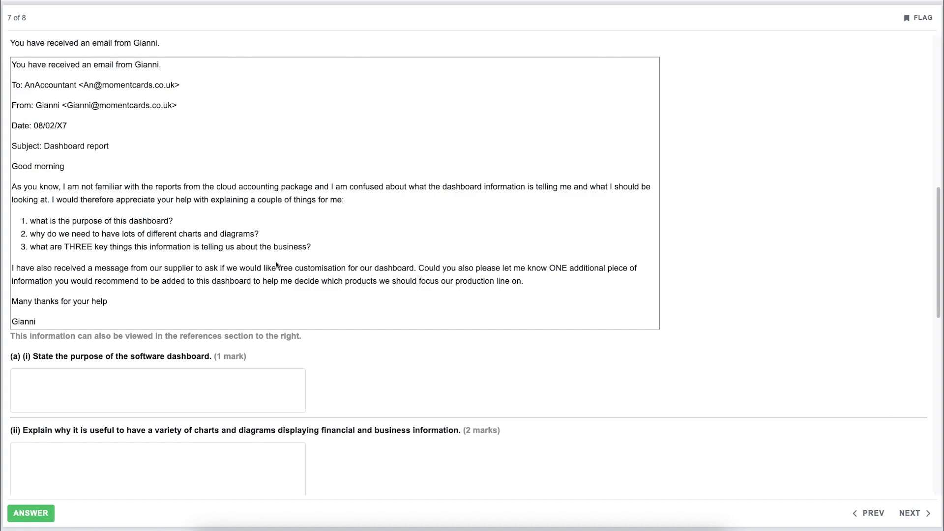
scroll(276, 265, down, 2)
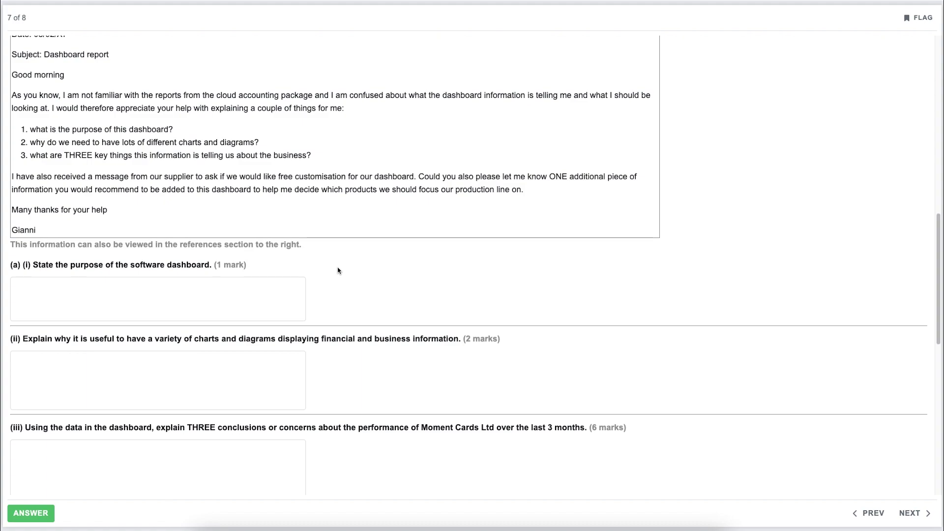
Answer Task 6(a)(i) with "It helps to managers view the business performance in an easy to read format."
scroll(338, 270, down, 3)
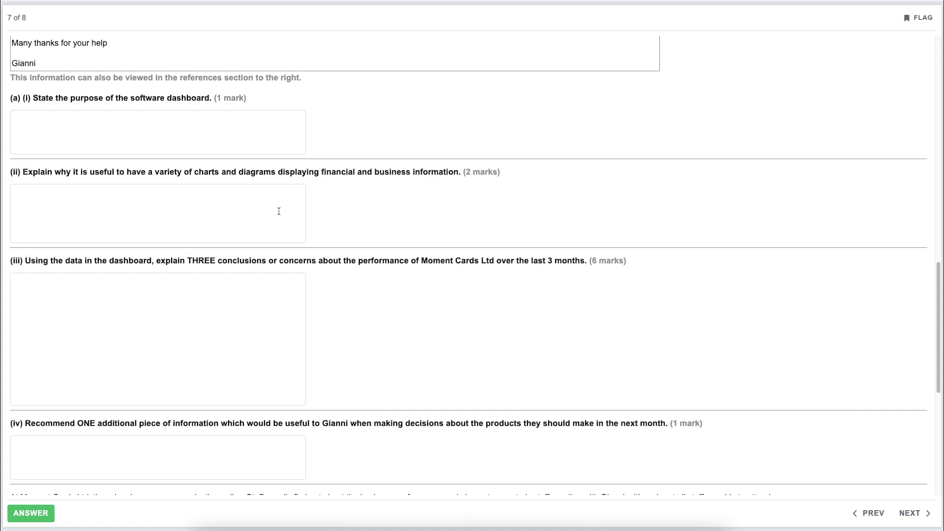
click(140, 132)
text(I)
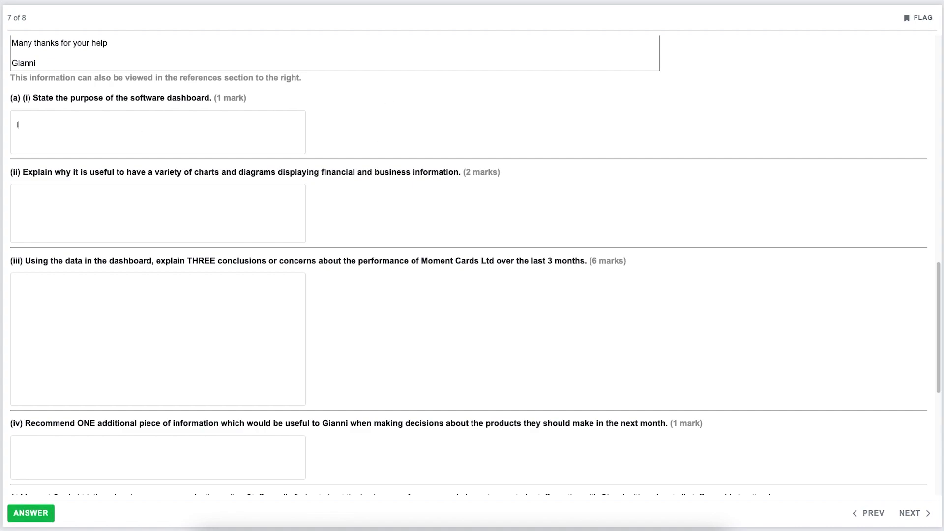
text(t helps to managers view the business )
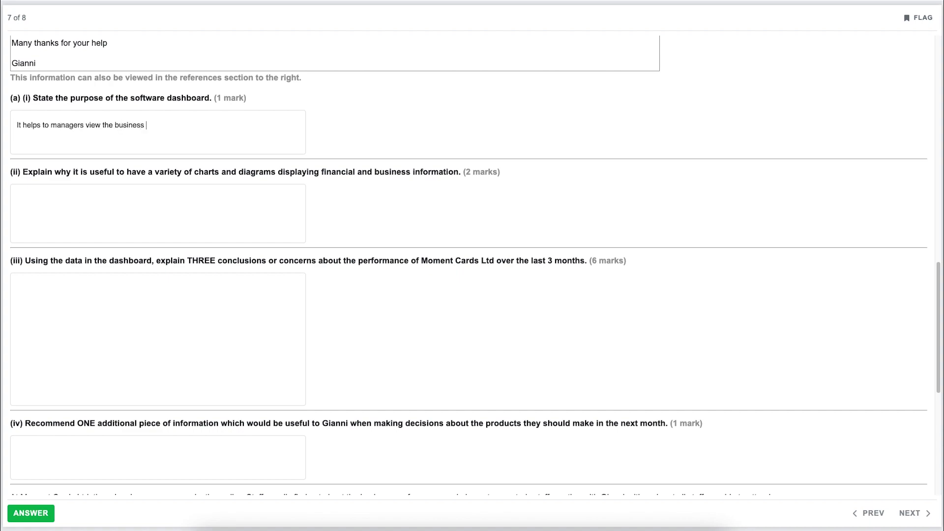
text(performance in an easy to ra)
key(BackSpace)
text(ead format.)
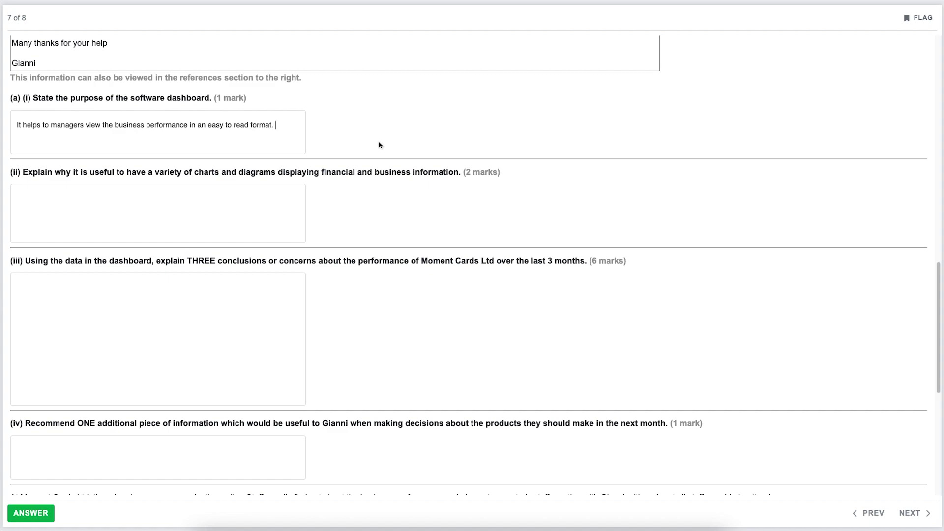
Begin the (a)(ii) answer: "It is important to show a variety of information to the managers of the business."
scroll(378, 146, down, 1)
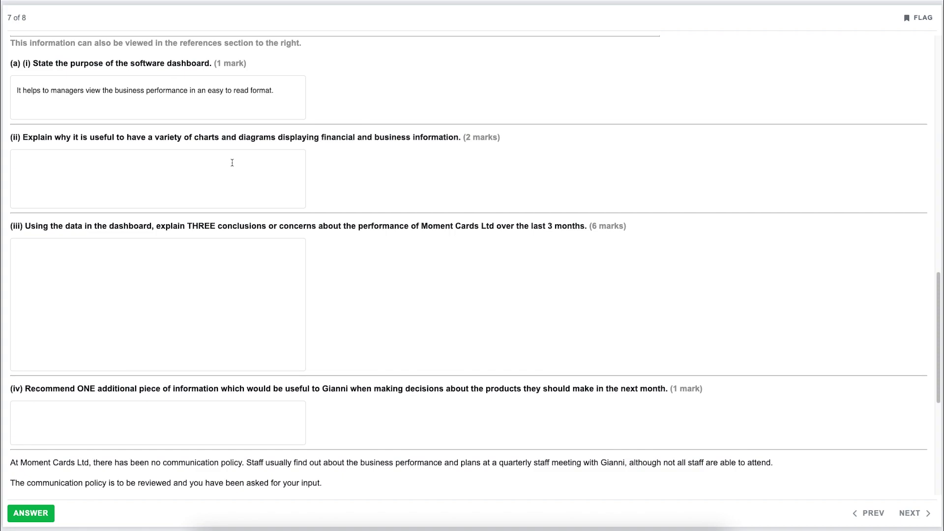
text(It is im)
text(rtant to show a variety of inf)
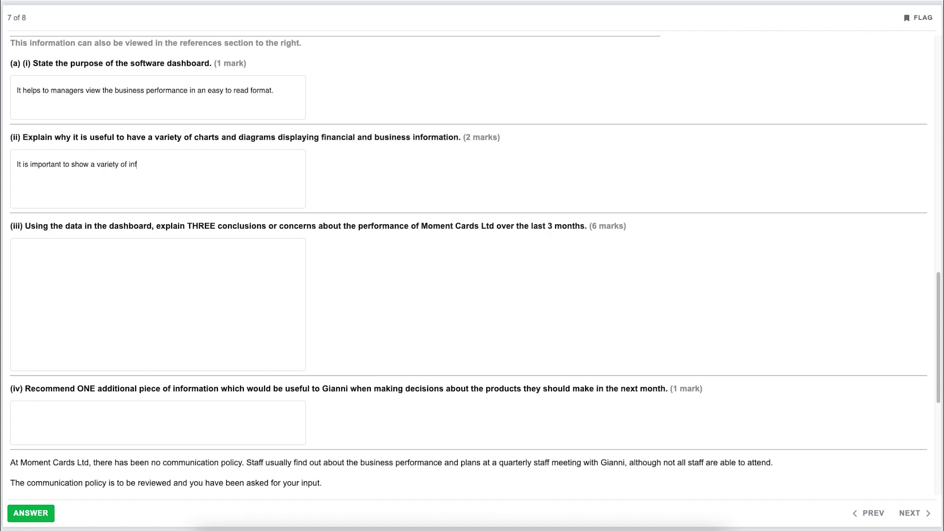
text(ormation to the managers of the busi)
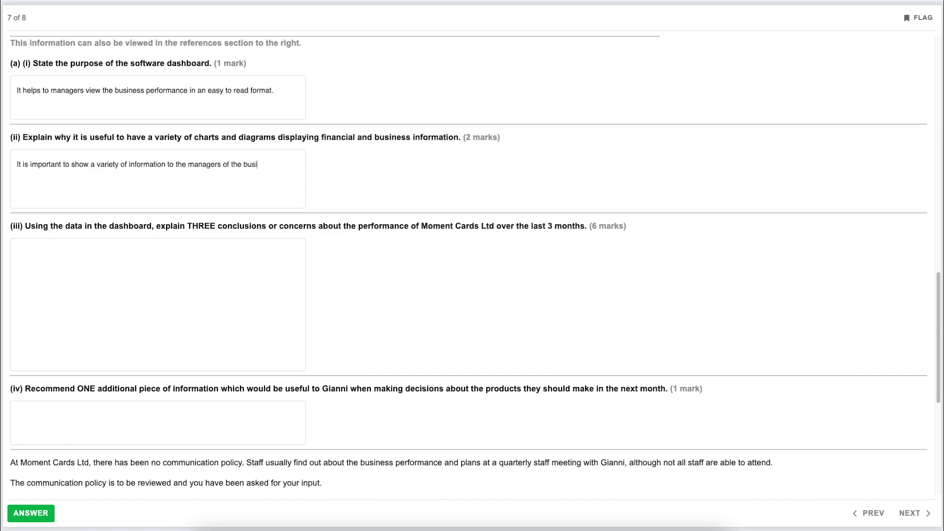
Add to (a)(ii): "This enables them to make better and more informed decisions."
text(ness. This enables them to make b)
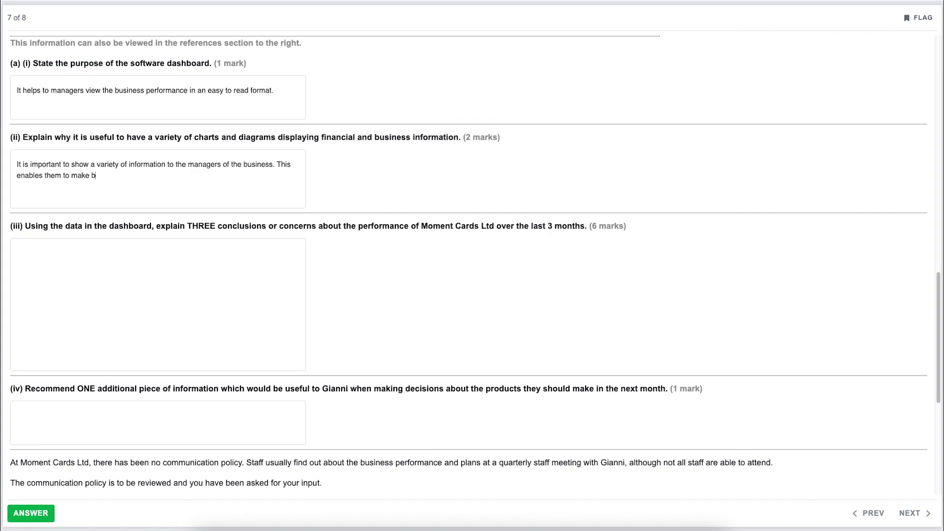
text(etter and more infomred)
key(BackSpace)
key(BackSpace)
key(BackSpace)
key(BackSpace)
key(BackSpace)
text(rmed decisi)
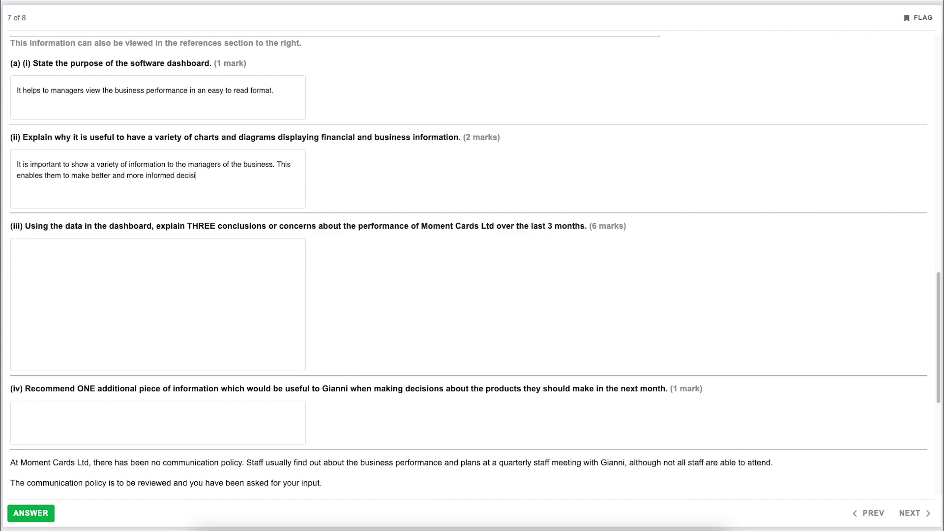
Add to (a)(ii): "By being shown a range of information it may enable them to spot trends in the data."
text(ons. By being shown a range of)
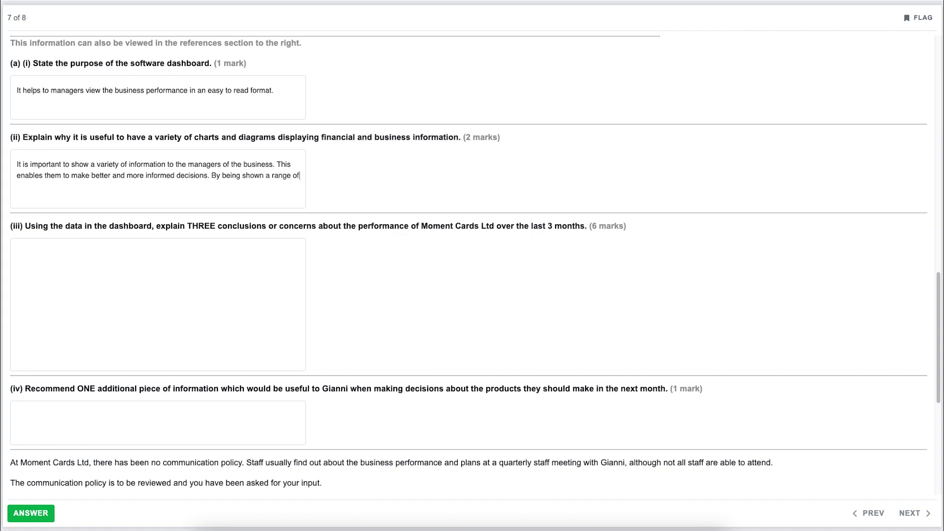
text( information it may enable them to spo)
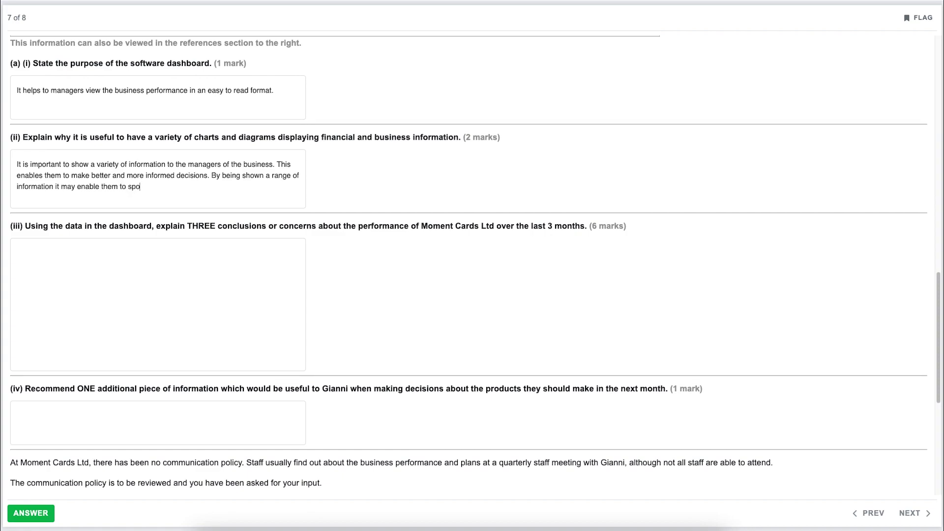
text(t trends in the data. With only seeing part of the information it ma)
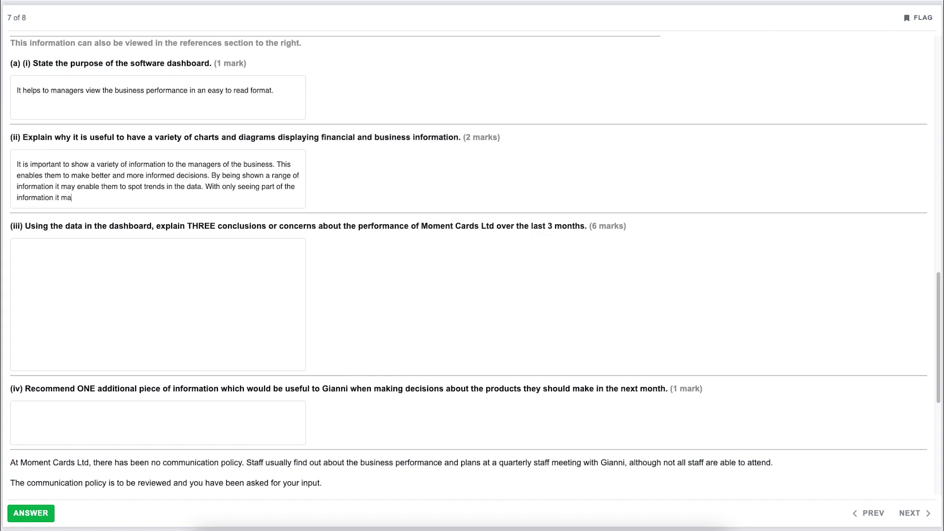
Finish (a)(ii) by stating that seeing only part of the information may make identifying all possible scenarios difficult, leading to poor decision making
text(y be difficult to identify all possible sc)
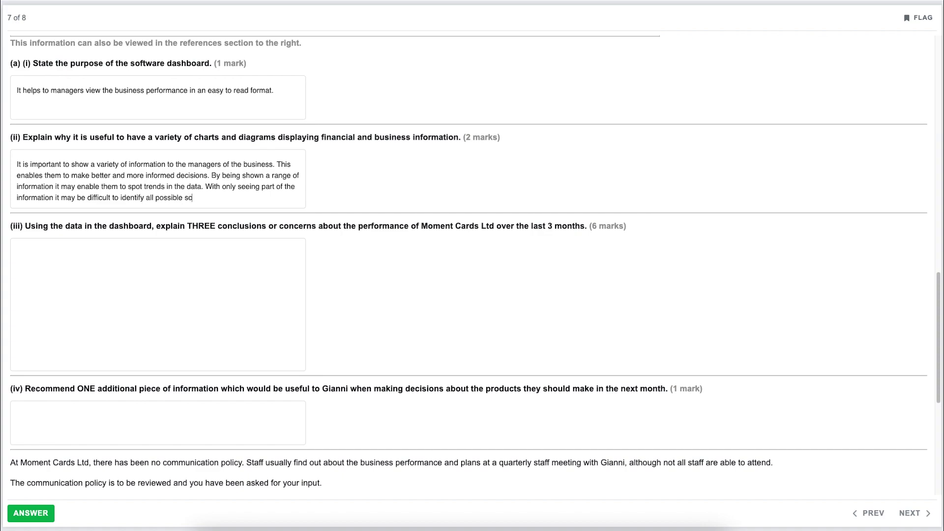
text(enarios leading to poor decision makin)
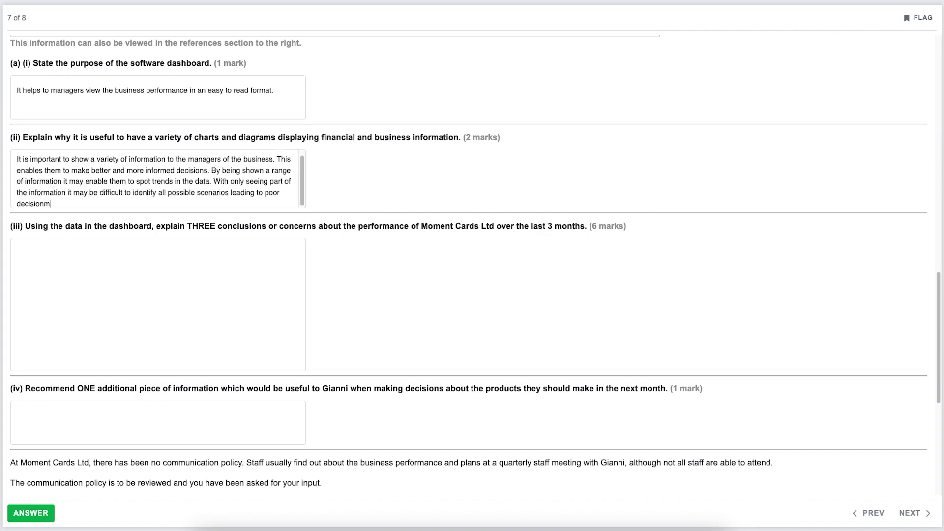
text(g.)
scroll(175, 194, up, 1)
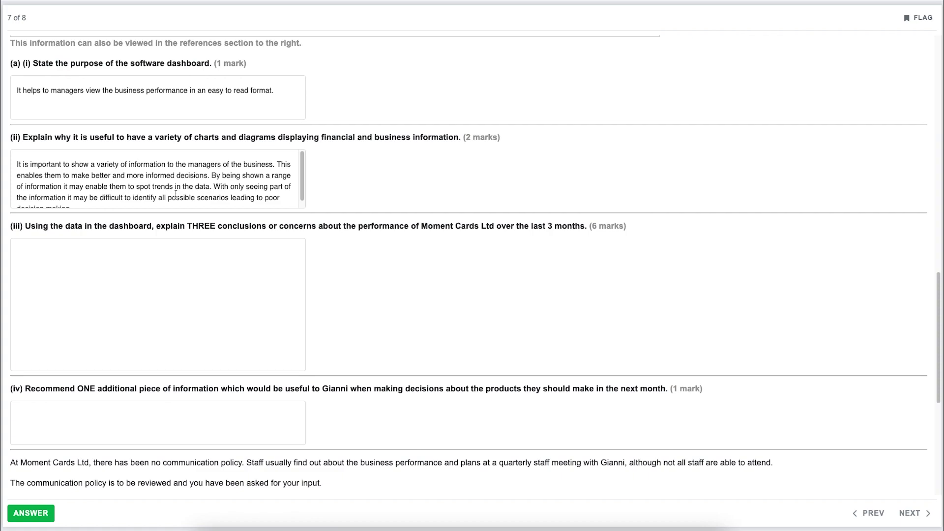
scroll(175, 193, down, 1)
Consult the dashboard's sales chart and begin (a)(iii) with the first conclusion that the sales in December are much higher than budgeted
click(146, 252)
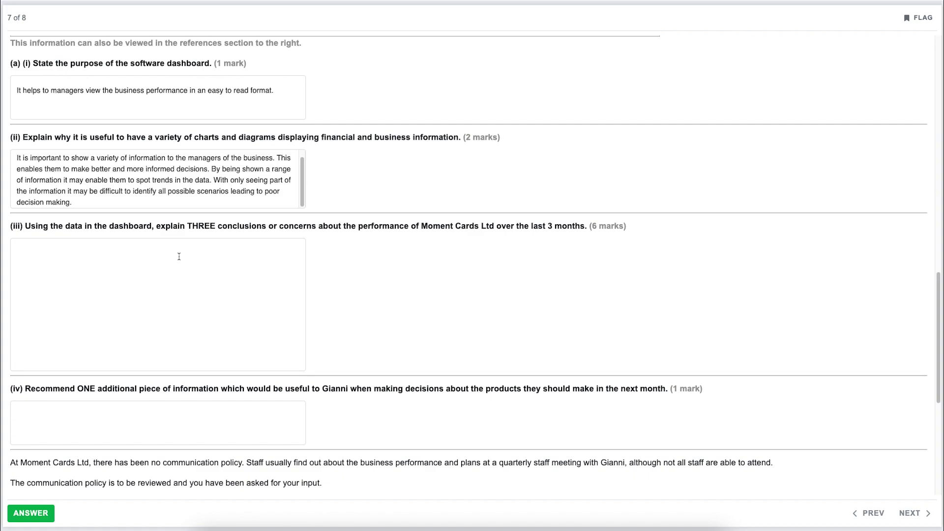
scroll(179, 257, up, 15)
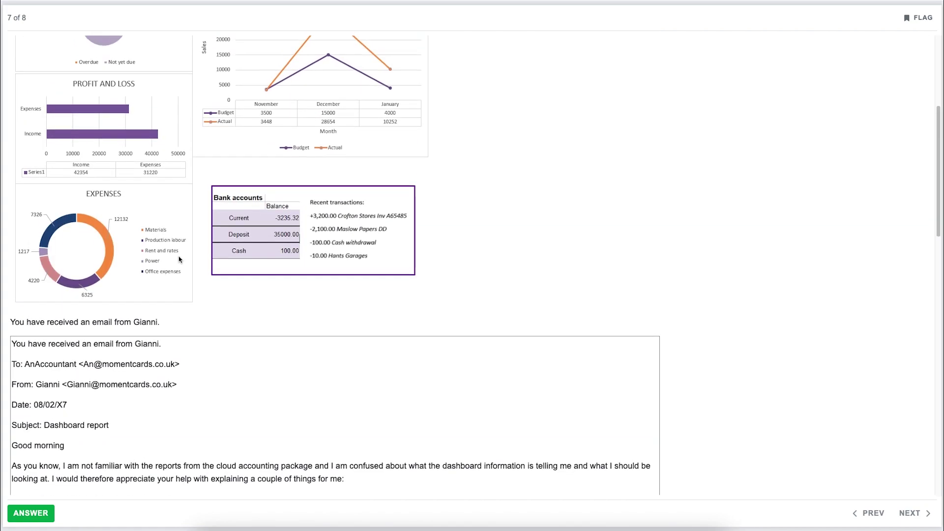
scroll(178, 260, up, 2)
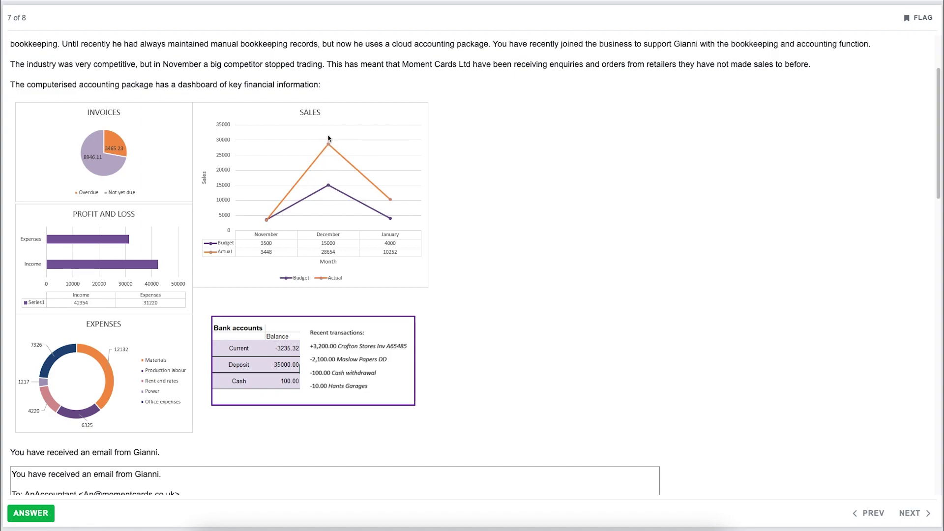
scroll(327, 186, up, 1)
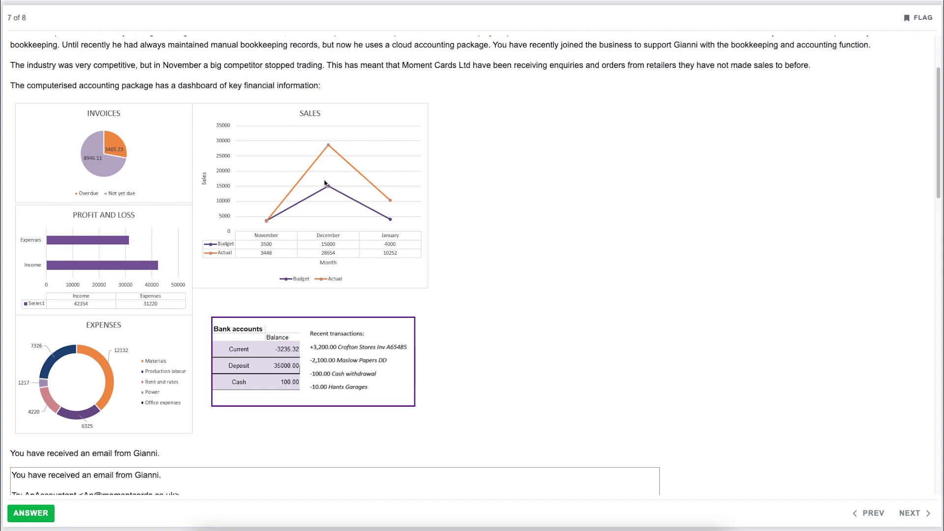
scroll(330, 192, down, 3)
scroll(330, 191, down, 17)
click(151, 148)
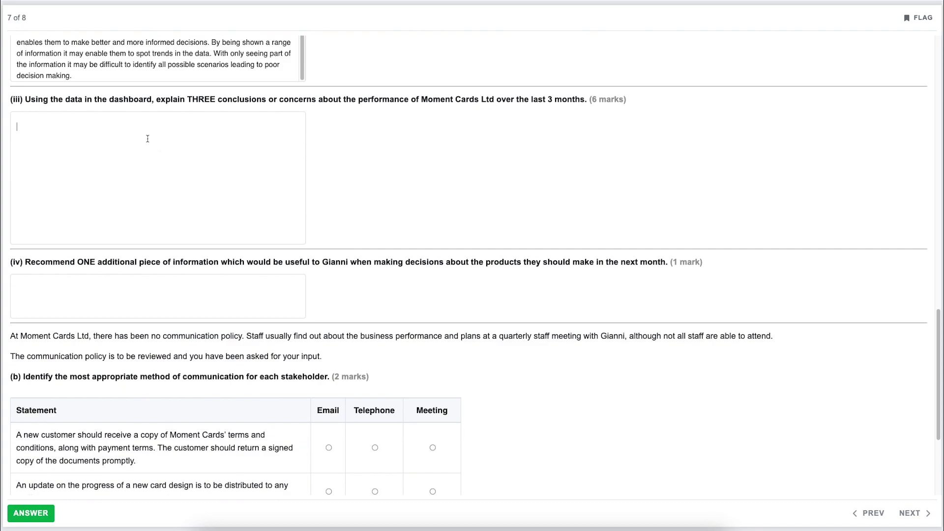
text(The first conclusion i would draw from this inf)
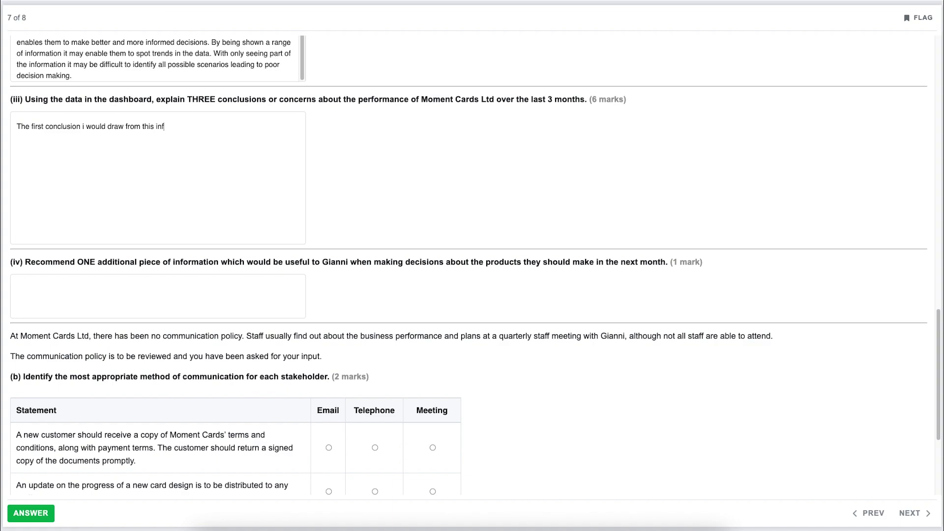
text(ormation is that the sales)
text(De)
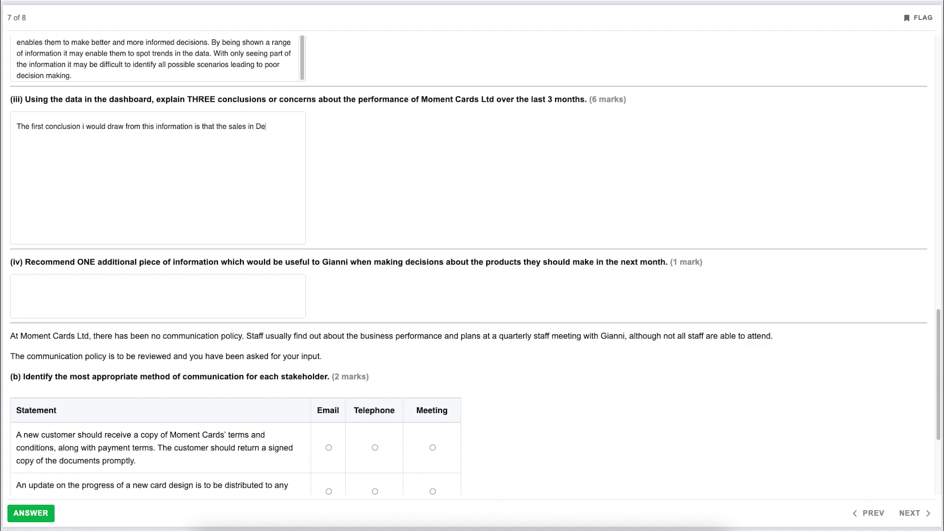
text(cember are much higher than budget)
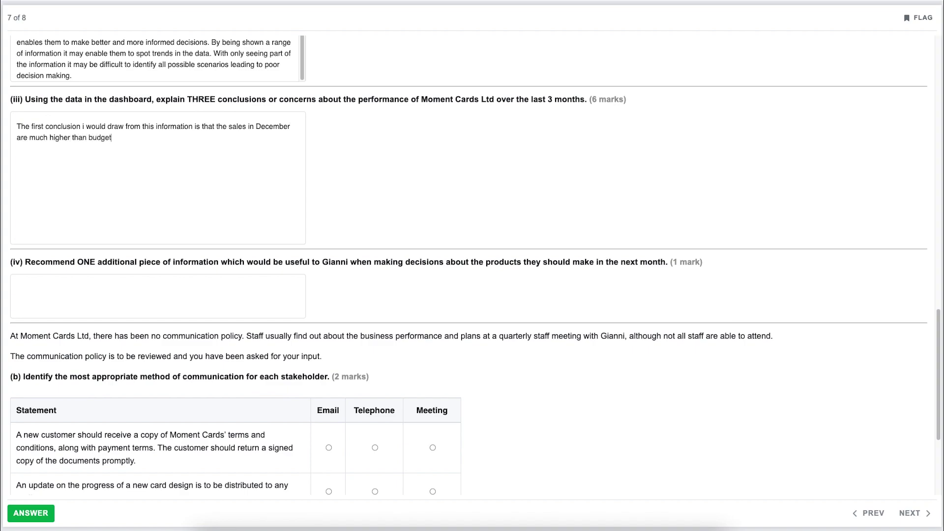
Add to (a)(iii) that the budget takes this into account to some extent, but a seasonal variation has not been fully accounted for
text(ed. Although this has been taken into account to so)
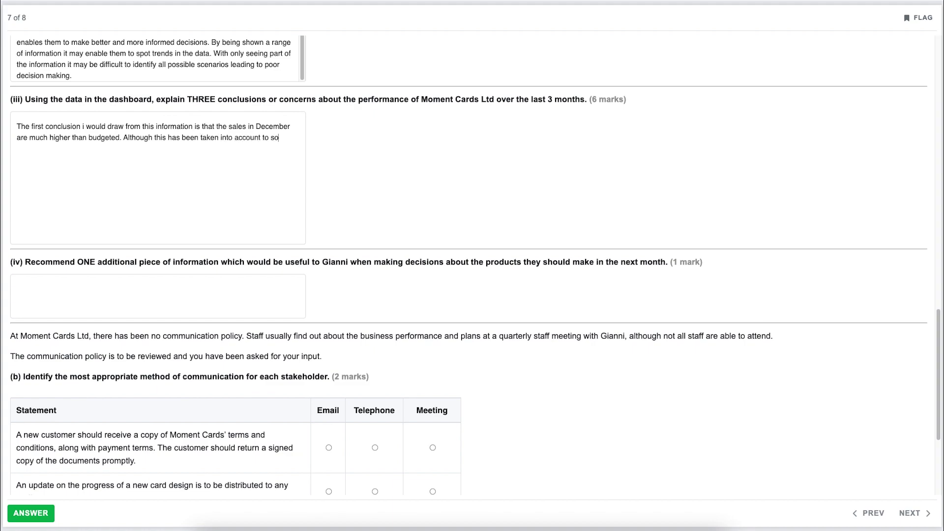
text(me extent within the budget, there is a clearly a seasonal variation that has not been fully accounted for. In the future)
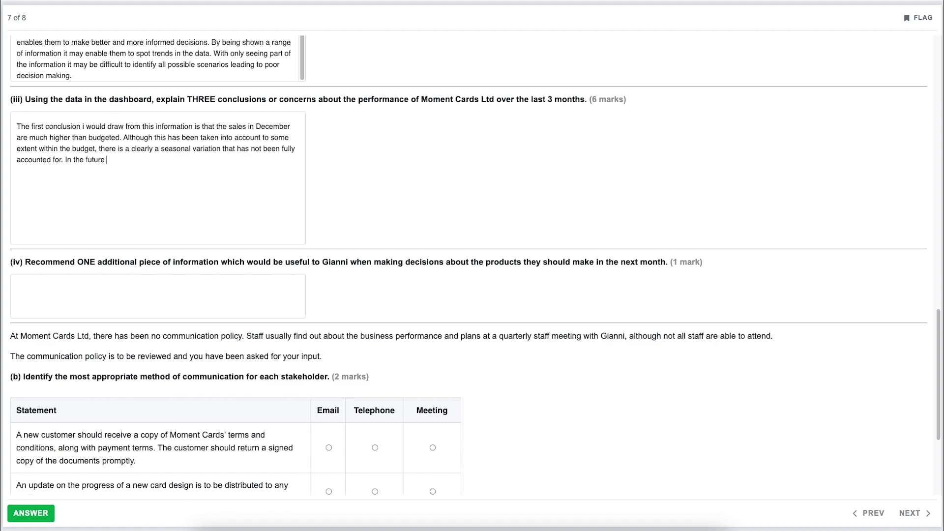
key(BackSpace)
key(BackSpace)
key(BackSpace)
key(BackSpace)
key(BackSpace)
key(BackSpace)
Complete the first conclusion by advising taking this into account in the future to make sure there are no inventory issues leading to lack of cards
text(I would advise )
text(th)
text(aking this)
text( into acco)
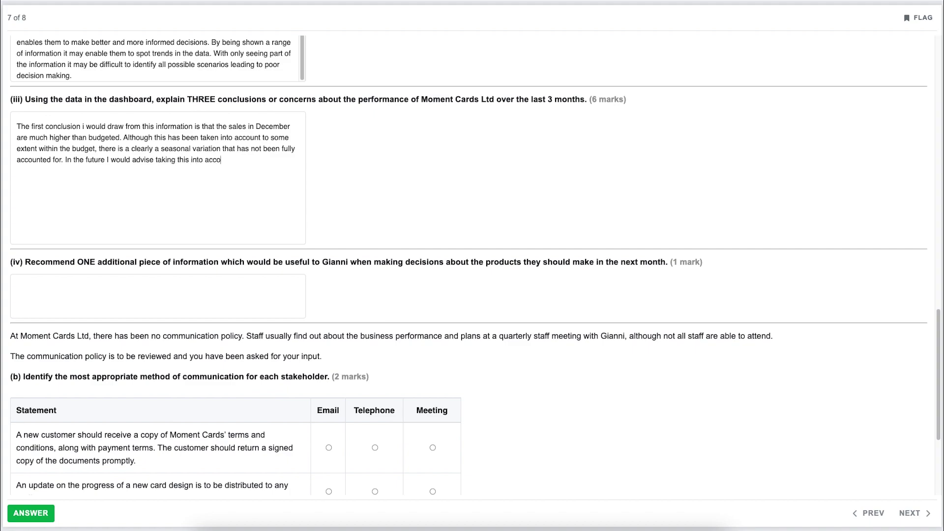
text(unt to make)
key(BackSpace)
text(sure that there are no)
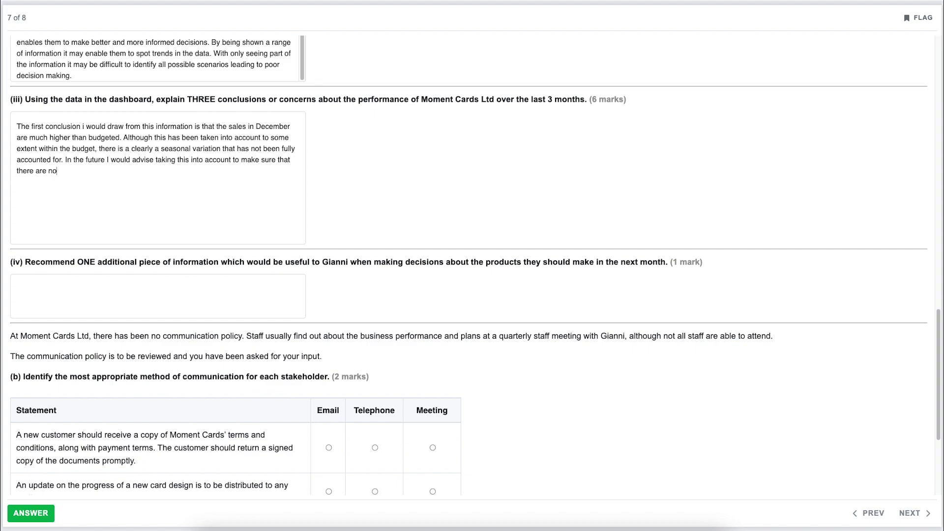
text( inventory issues leading to lack of cards.)
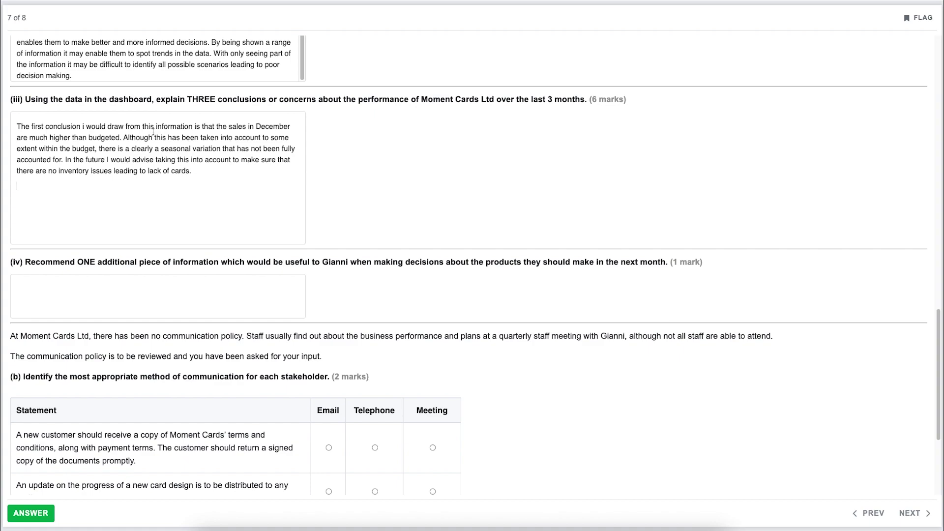
Review the dashboard's invoices and bank accounts, and start a second (a)(iii) paragraph: "A concern the business may have is it's ability to chase payment."
scroll(149, 135, up, 15)
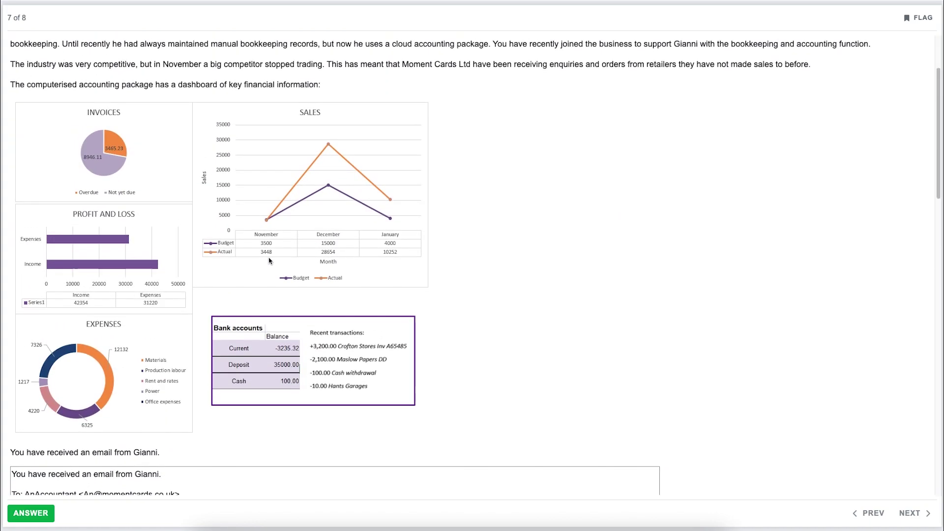
scroll(255, 257, up, 3)
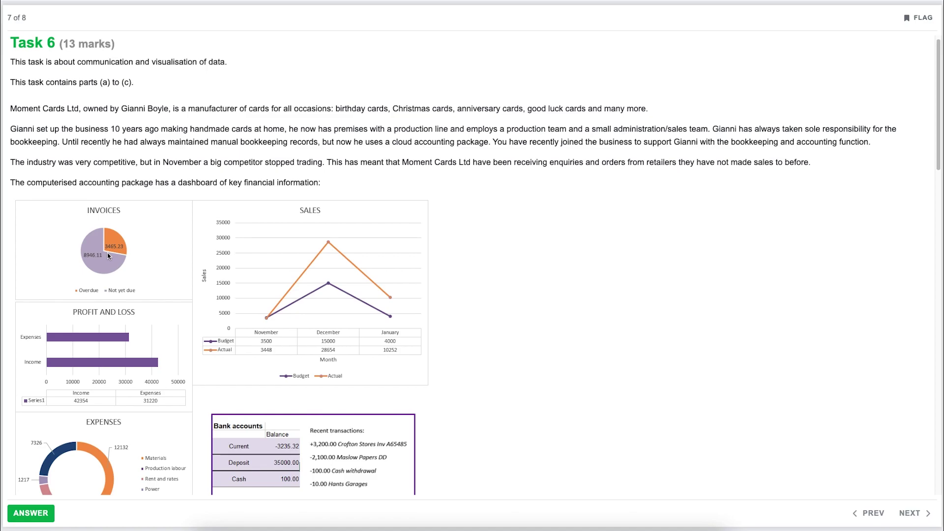
scroll(244, 339, down, 15)
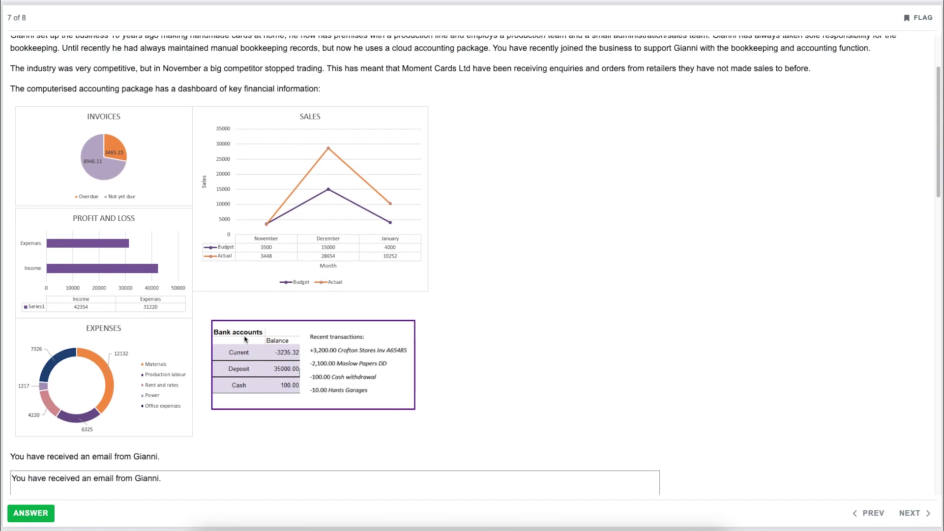
scroll(244, 336, up, 9)
scroll(244, 336, up, 5)
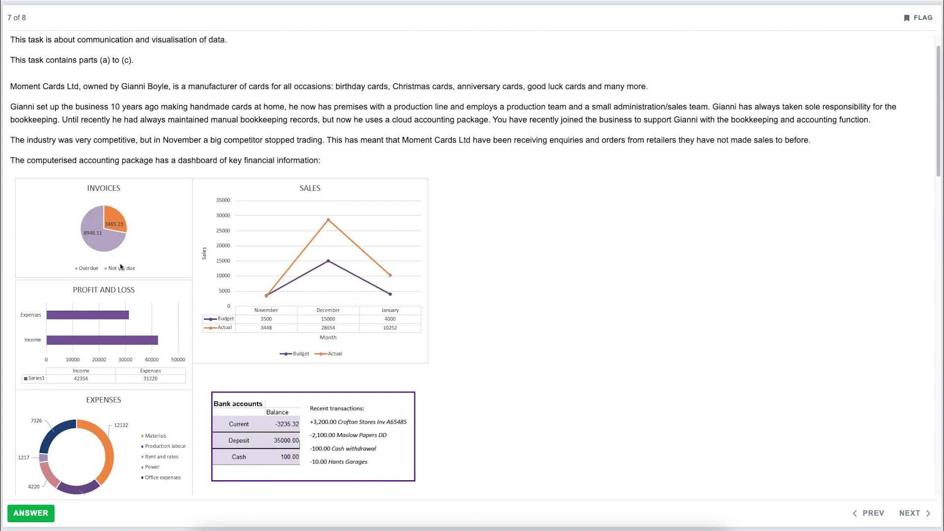
scroll(123, 266, down, 9)
scroll(124, 265, down, 6)
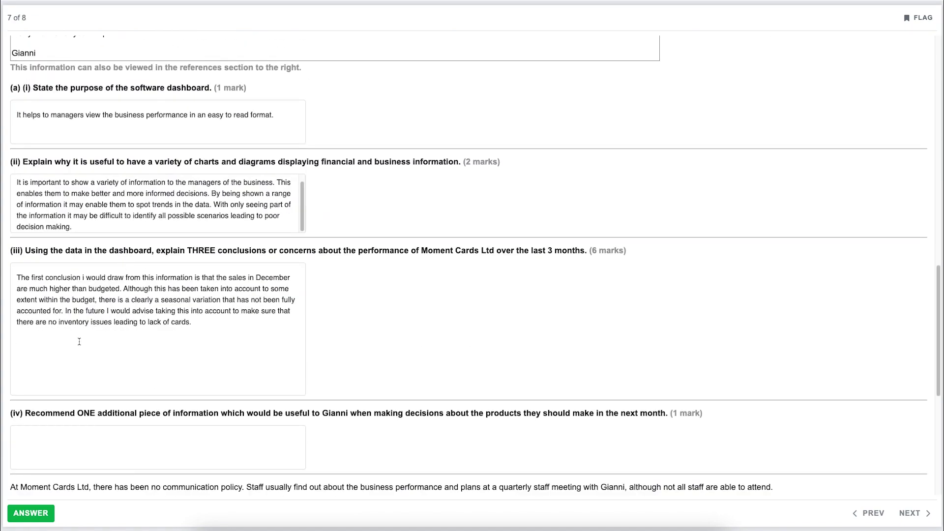
text(oncern the business may have is it's abi)
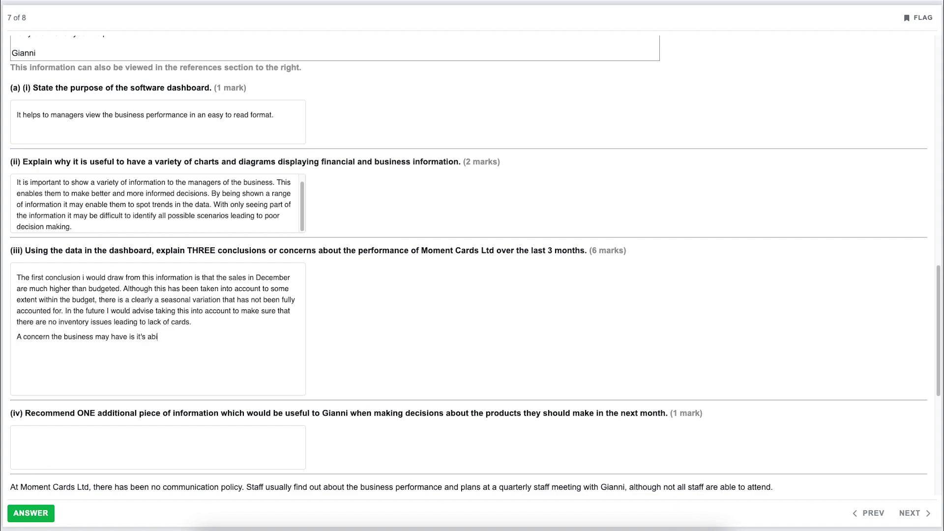
text(lity to chase payment. This has been )
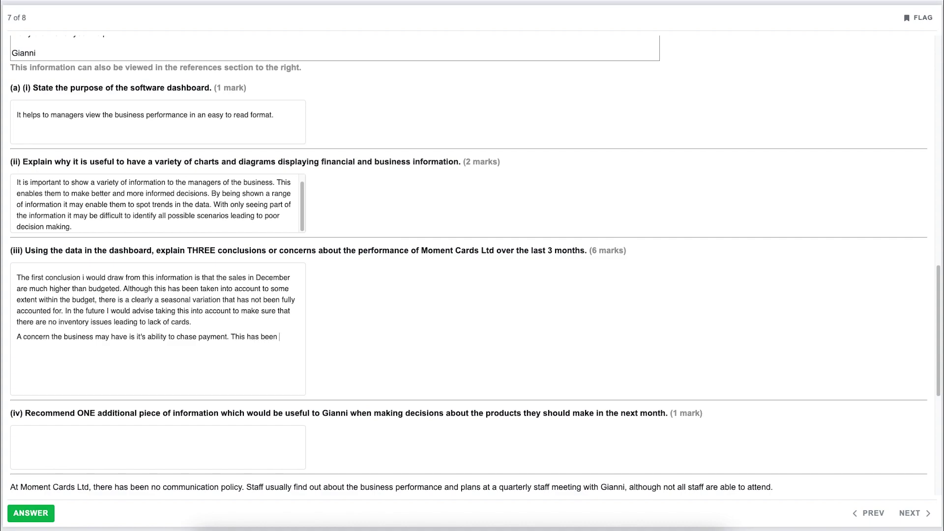
Support the payment concern with the fact that they currently have over a quarter of outstanding invoices overdue
text(taken from the fact that they cu)
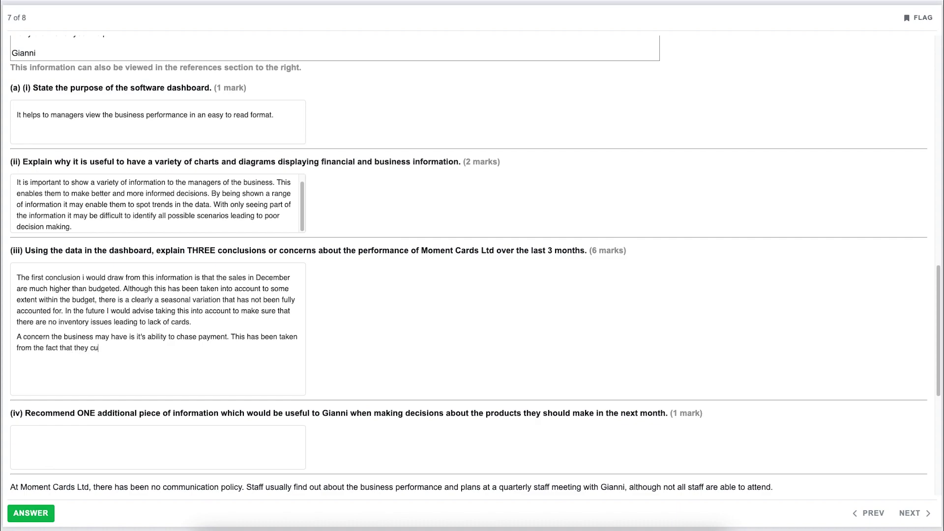
text(rrently have over a quarter of outstanding i)
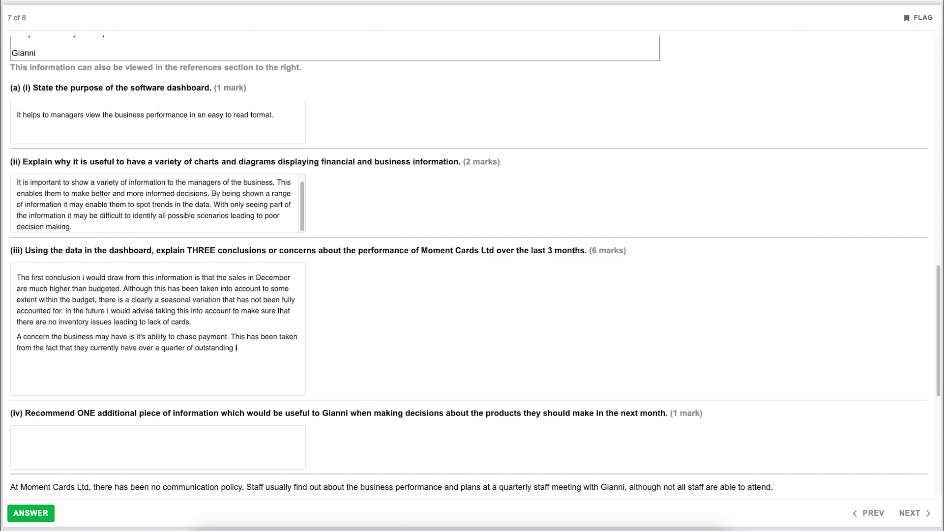
text(nvoices overd)
text(ue/)
text( Th)
key(BackSpace)
key(BackSpace)
Link the overdue invoices to the increased sales over budget and suggest the business look at its credit control procedures going forward
text(This would )
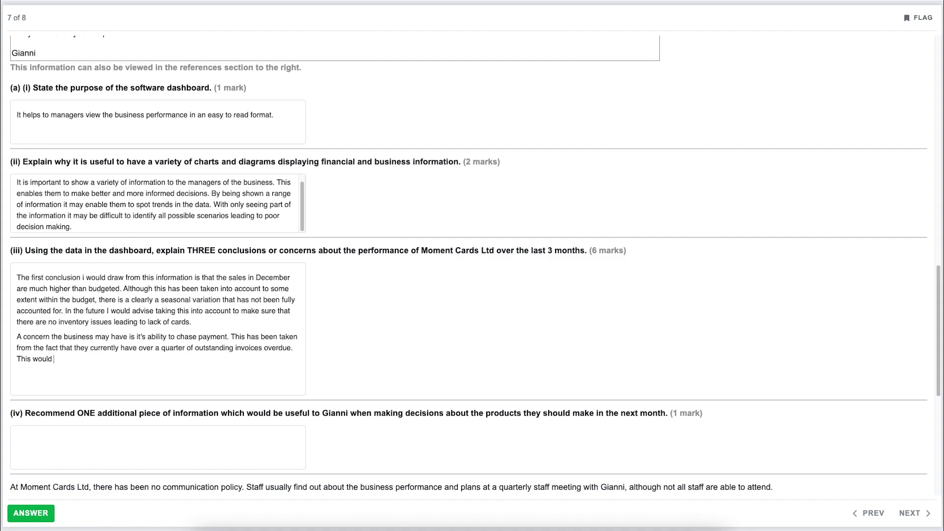
text(link to the increased sales over what was budgeted. The b)
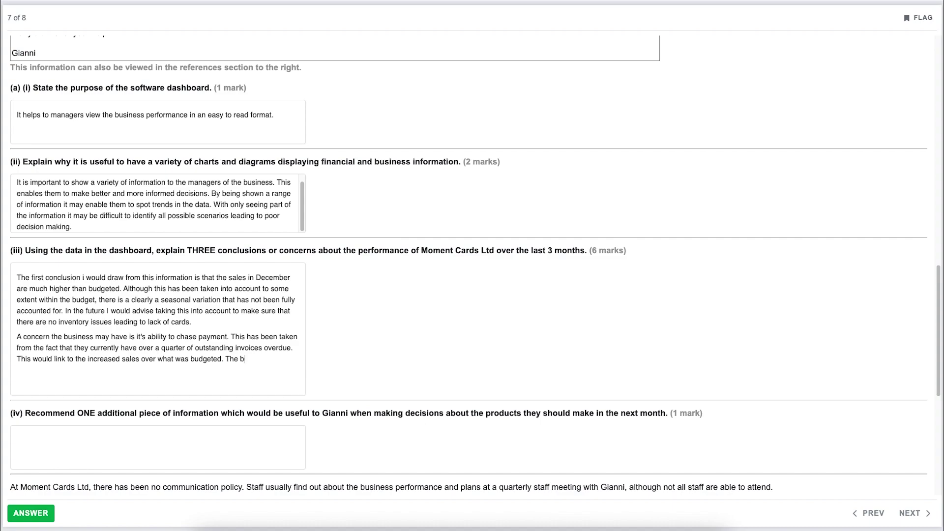
text(usiness may need to look at it's)
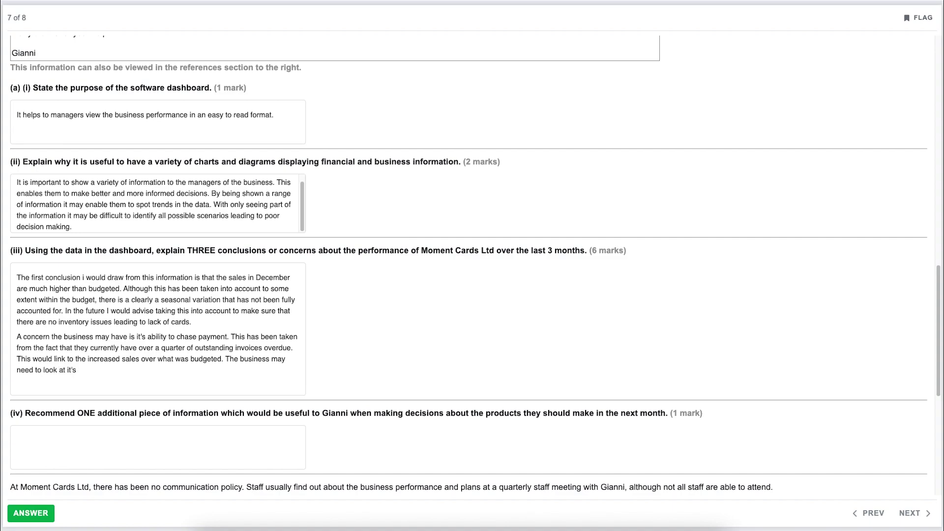
text( credit control procedures going )
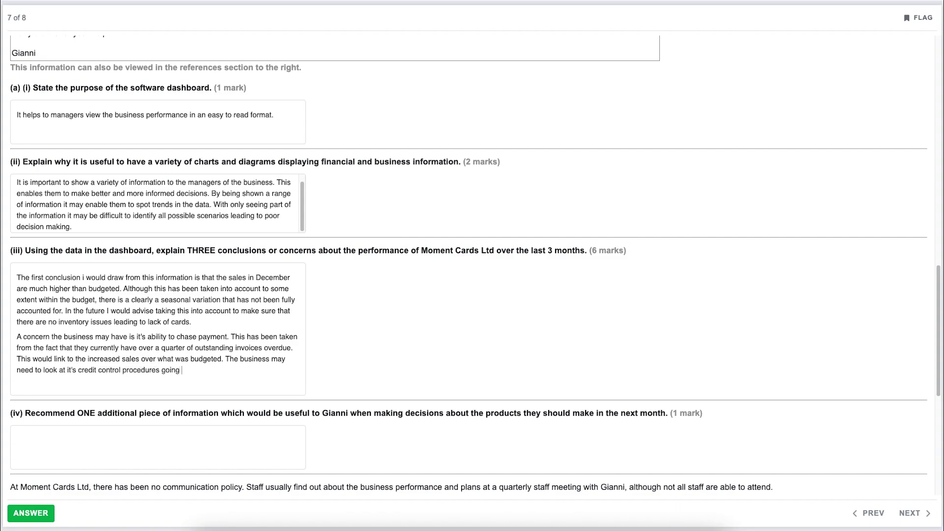
End the paragraph with "This wouldn't be something that the business would want long term." and start a new paragraph
text(forward. This wouldn't be something t)
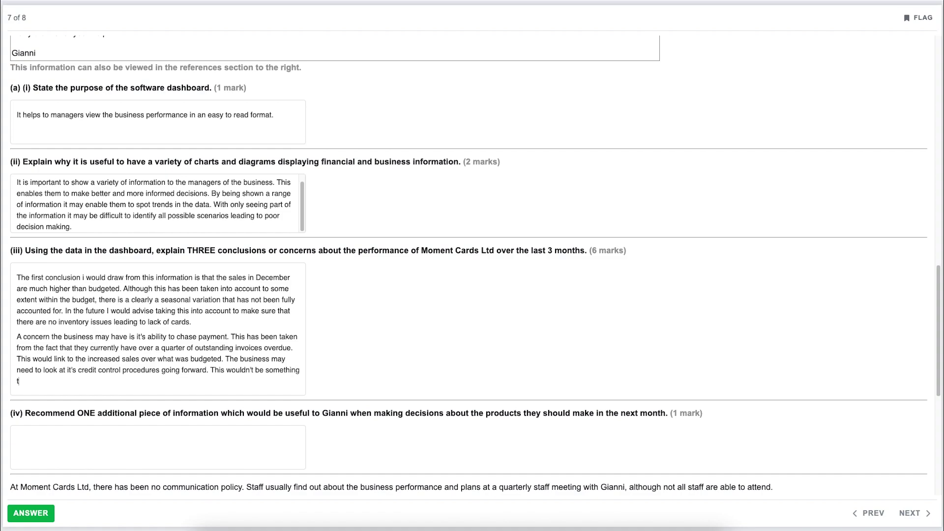
text(hat the business would want long term)
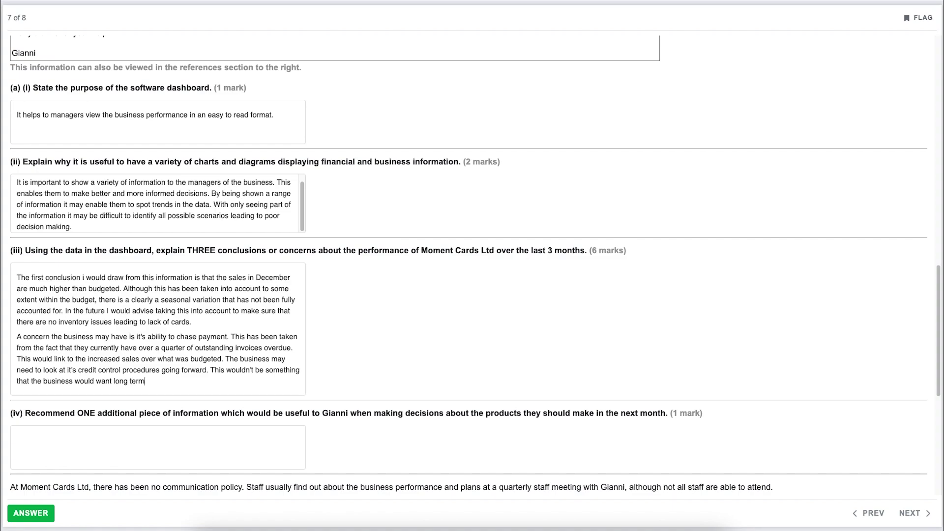
text(.)
key(Return)
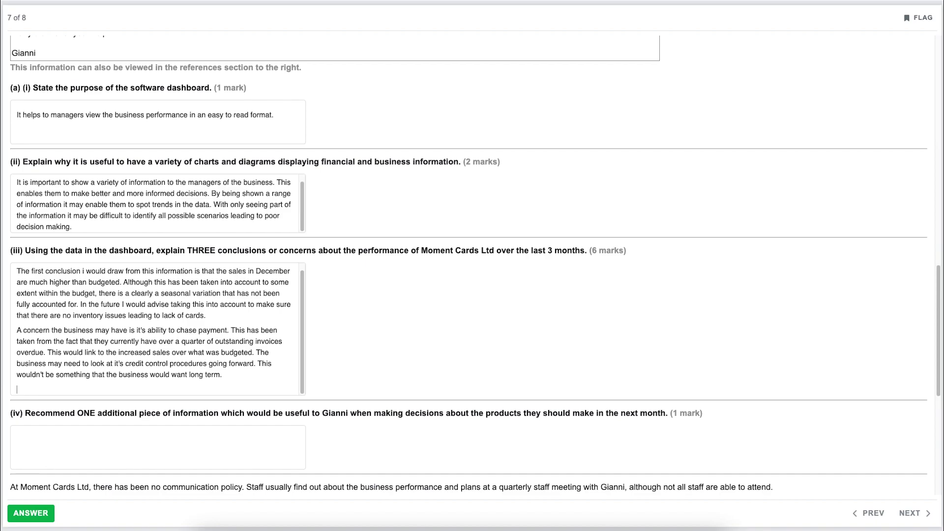
Review the dashboard's bank accounts and start a third (a)(iii) paragraph: "The last point that needs investigating further would be the overdrawn bank balance."
scroll(358, 305, up, 15)
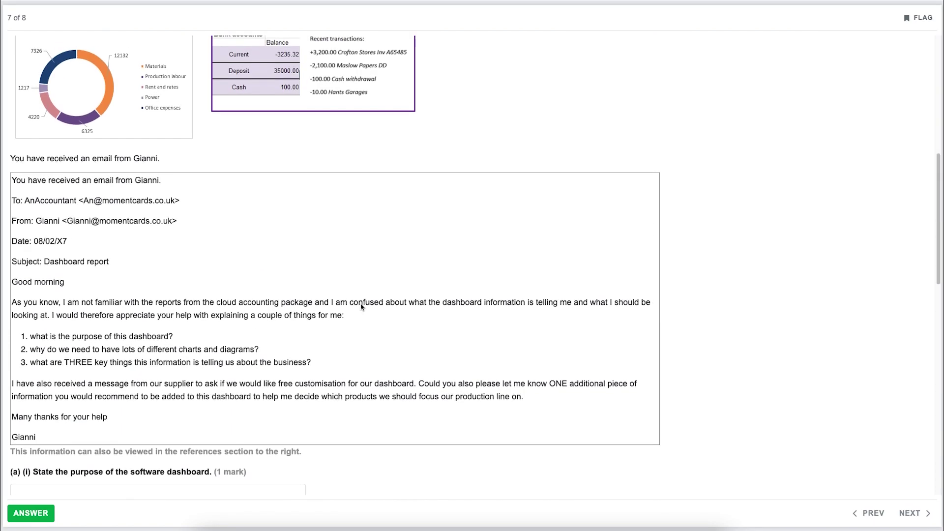
scroll(449, 319, up, 3)
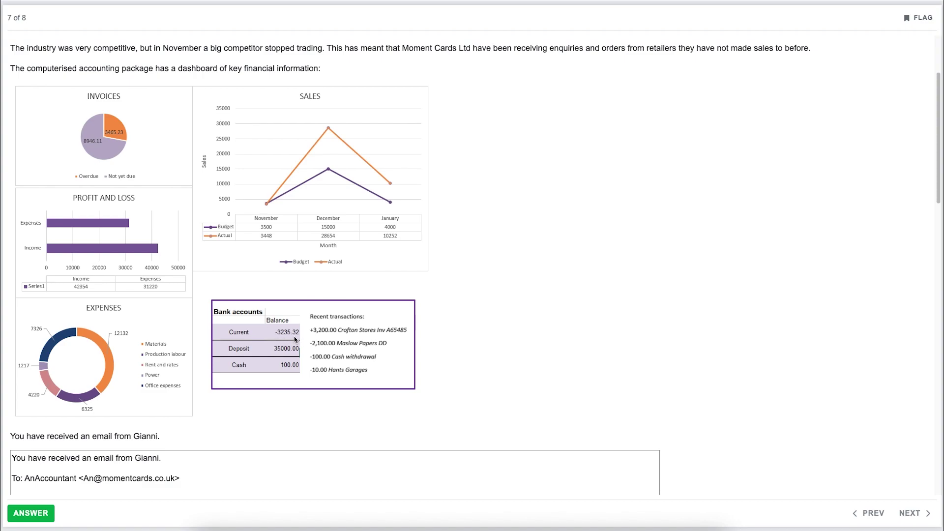
scroll(294, 335, down, 13)
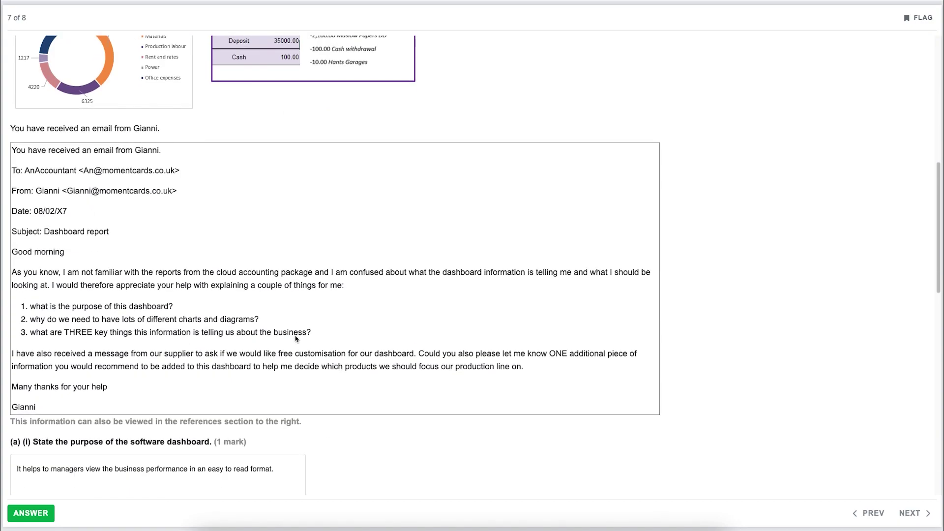
scroll(206, 367, down, 1)
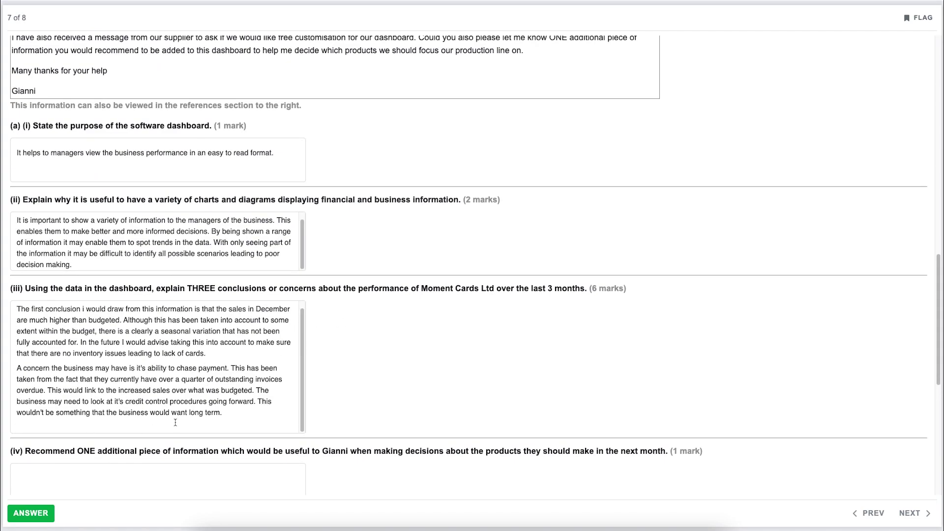
text(The last point that needs inves)
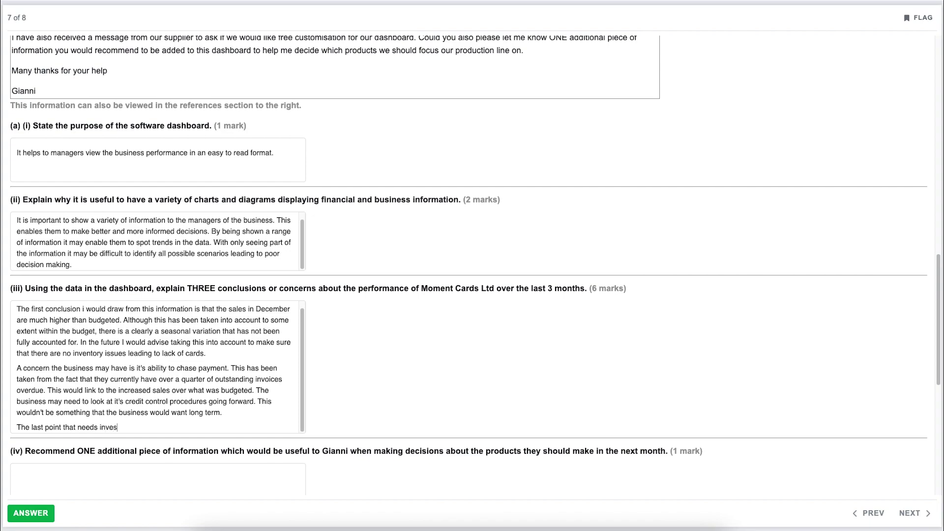
text(tigating further would be the over)
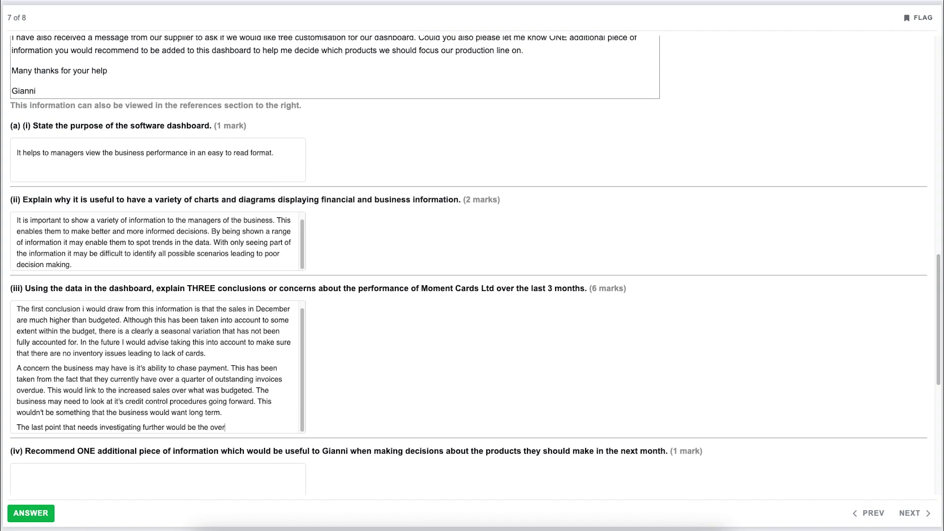
text(drawn bank balance. The business)
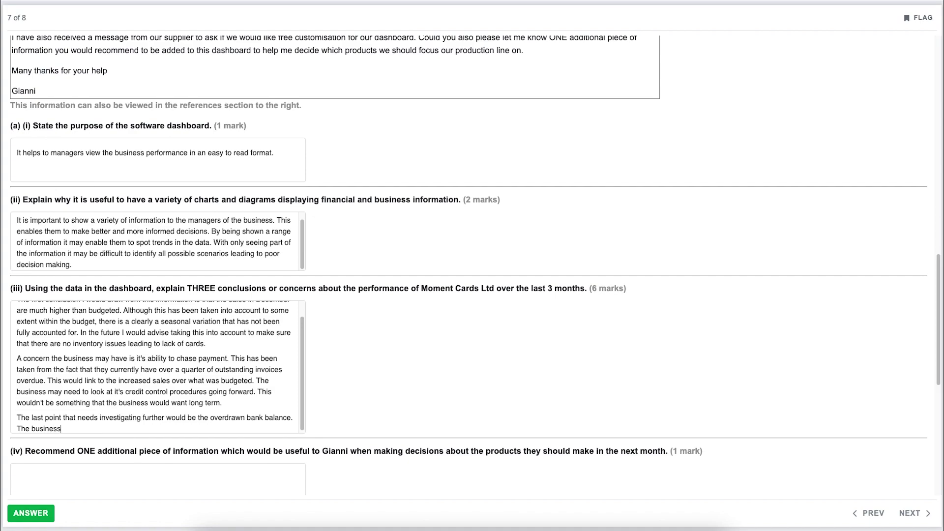
Add that the business needs to make sure this isn't incurring interest on this amount, which could be costly if not paid off in the short term
text( needs to make sure that thi)
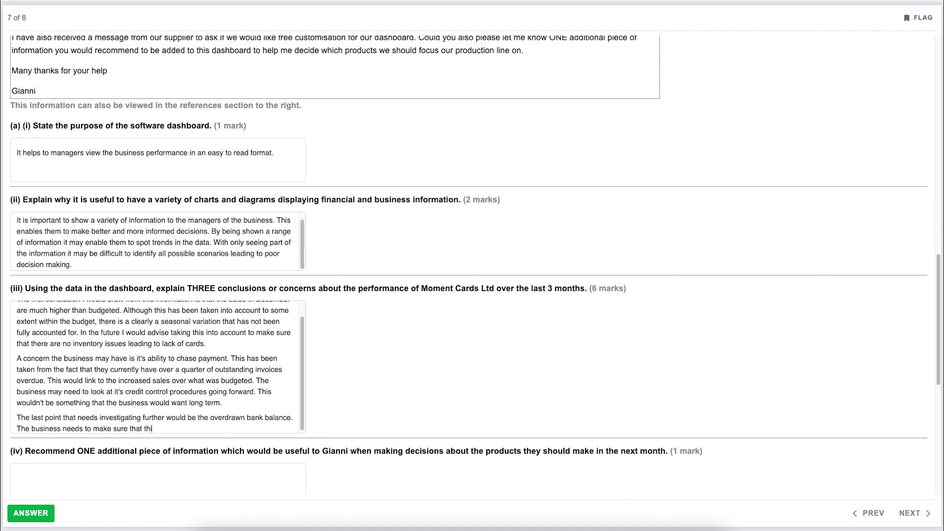
text(s isn't incurring interest on this amount)
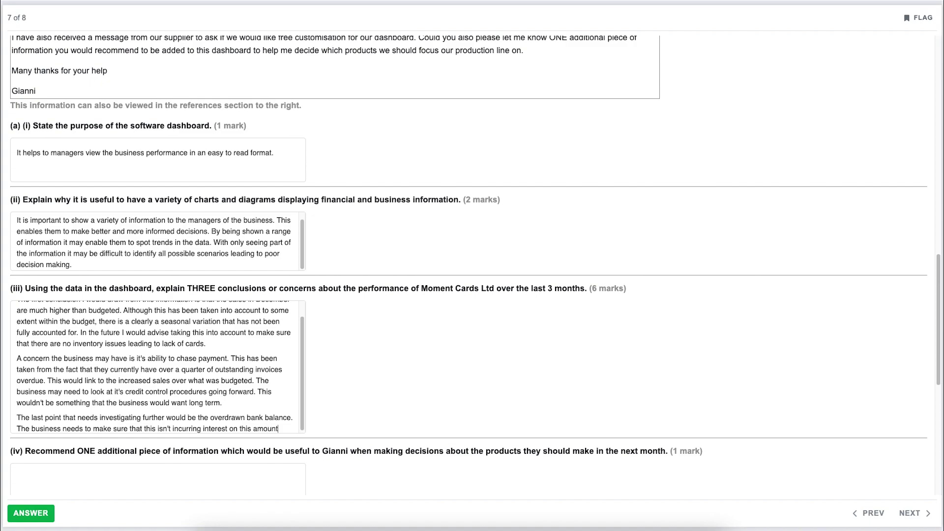
text( which could )
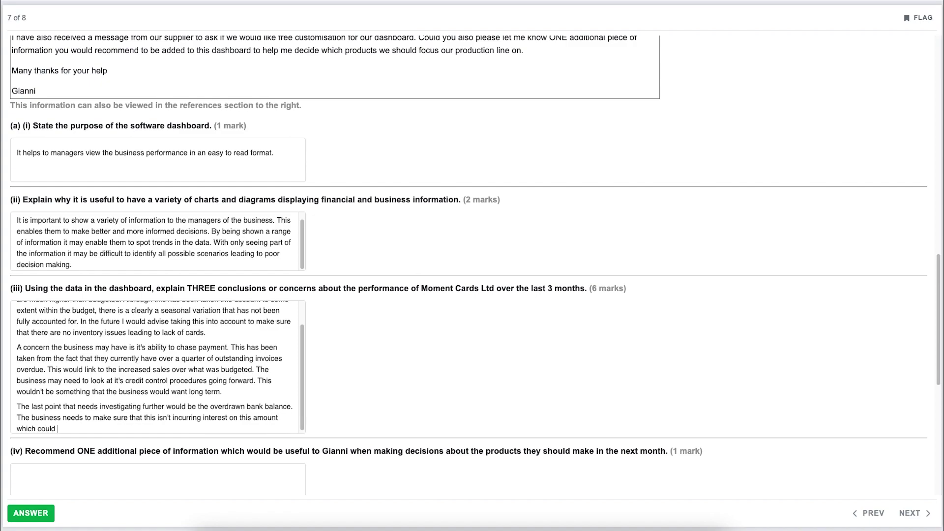
text(be costly if not paid off in the short term. G)
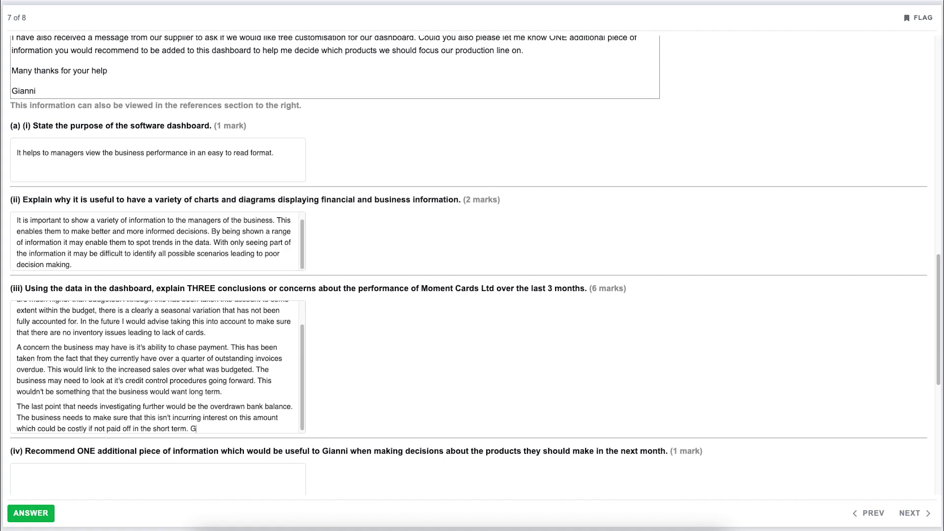
Finish the paragraph: "Going forward it would be worth keeping a closer watch on the bank balance to ensure it doesn't go overdrawn."
text(oing forward it would be wo)
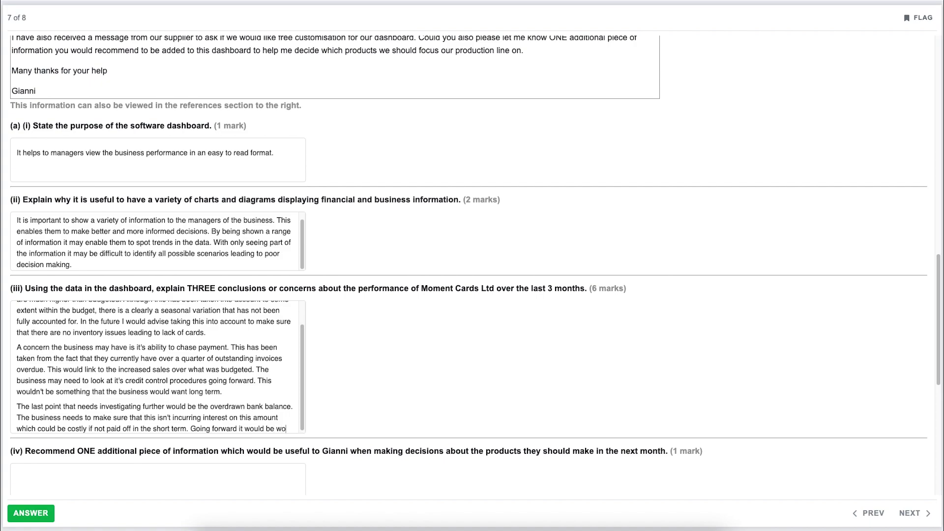
text(rth keeping a closer watch)
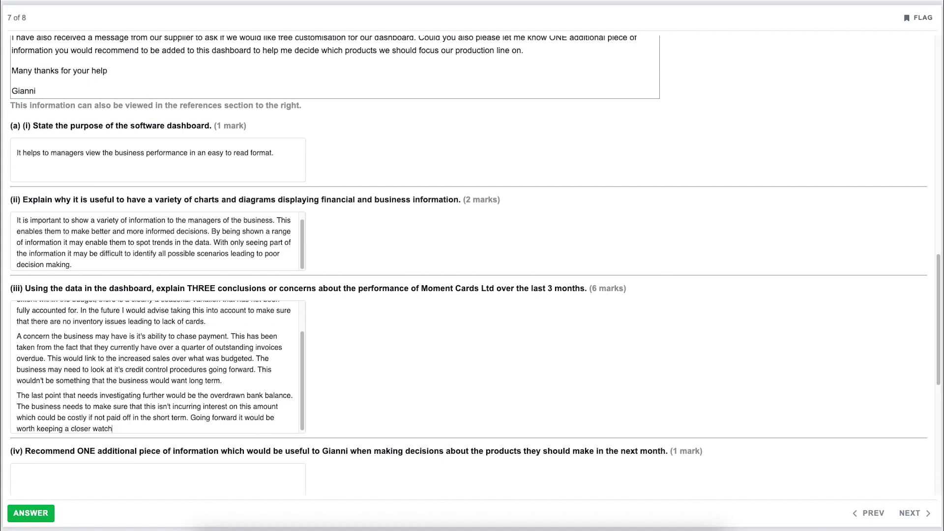
text( on the bank balance to ensure )
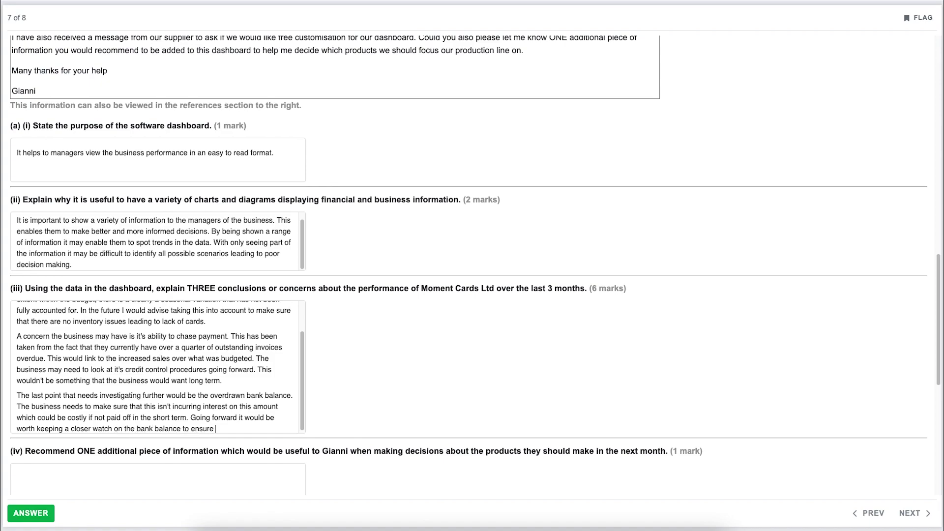
text(it doesn't go overdrawn.)
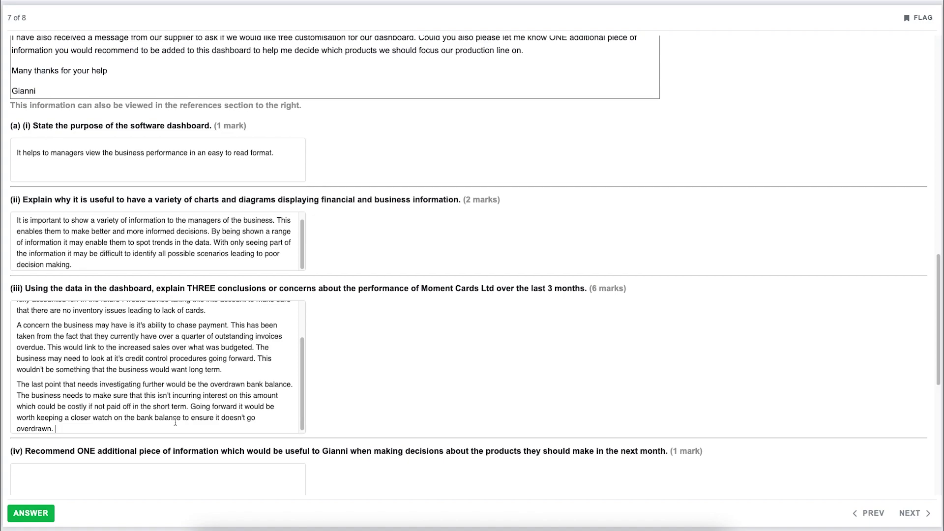
scroll(175, 422, up, 2)
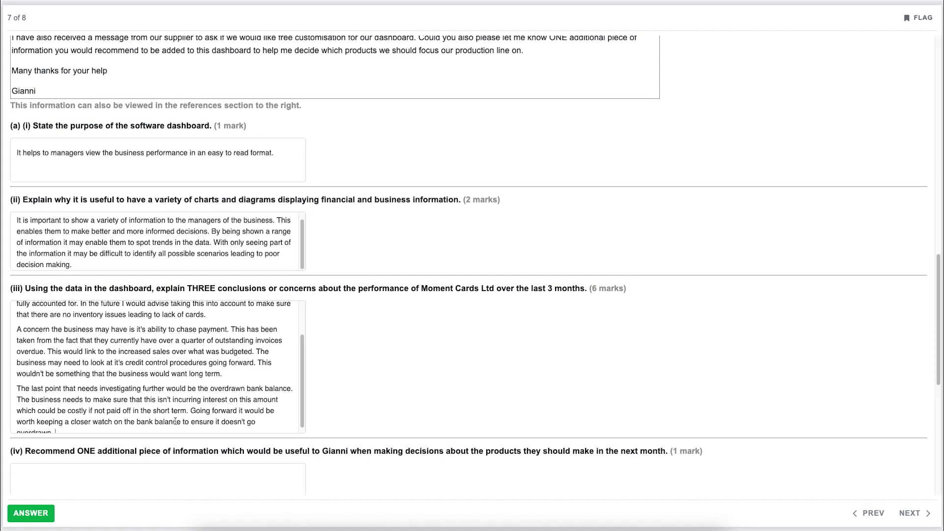
scroll(168, 402, down, 2)
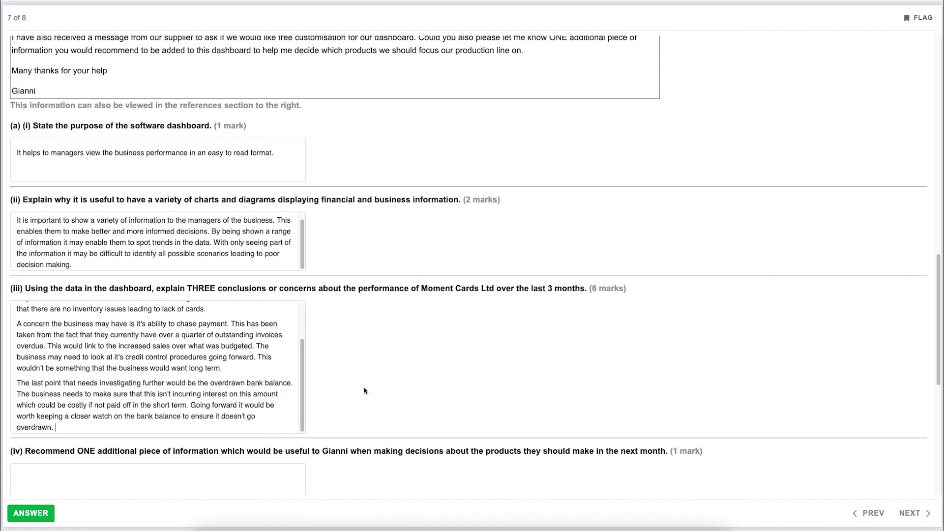
Check the dashboard again and begin the (a)(iv) answer with "One piece of additional information which would provide value would be"
scroll(365, 391, down, 5)
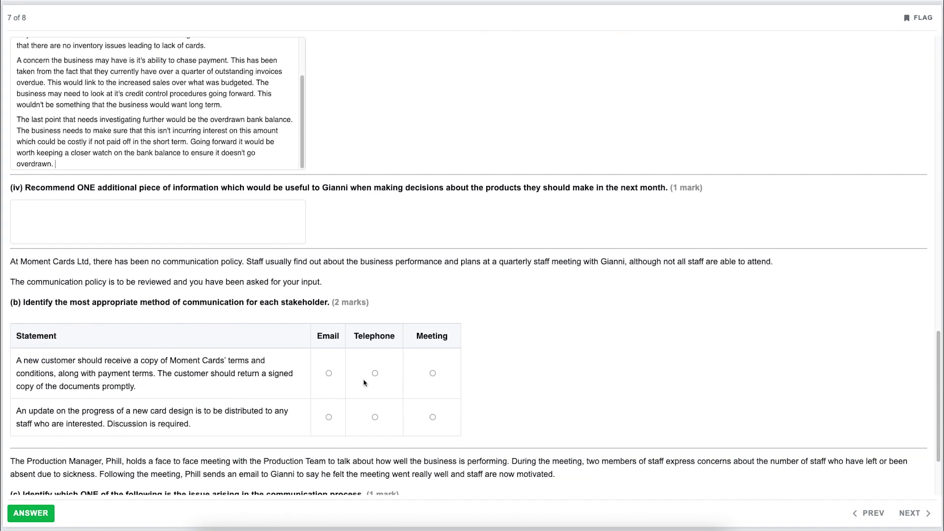
click(207, 222)
scroll(207, 221, up, 15)
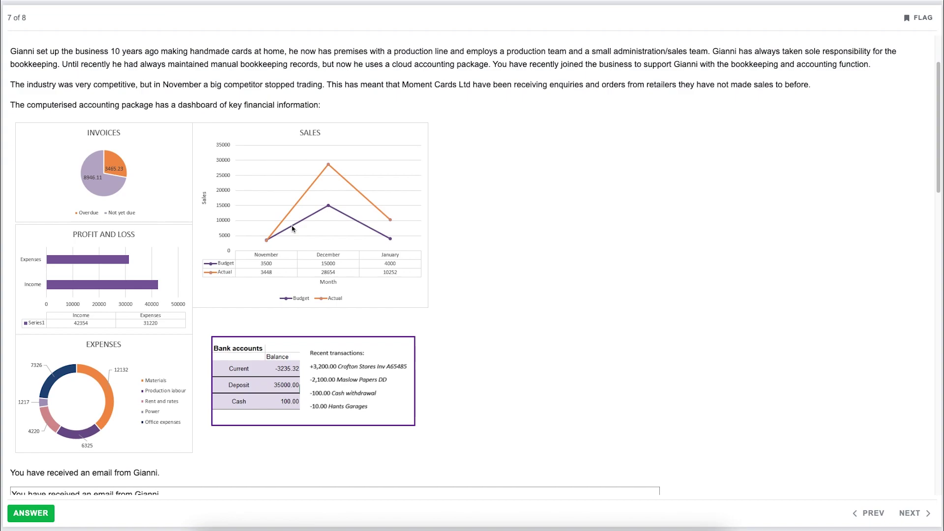
scroll(430, 268, down, 15)
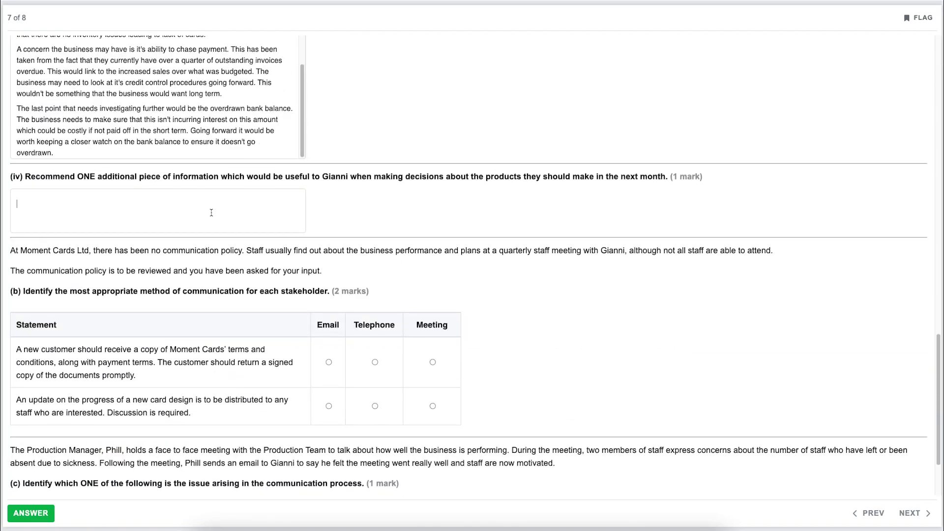
scroll(458, 224, up, 8)
scroll(459, 224, down, 10)
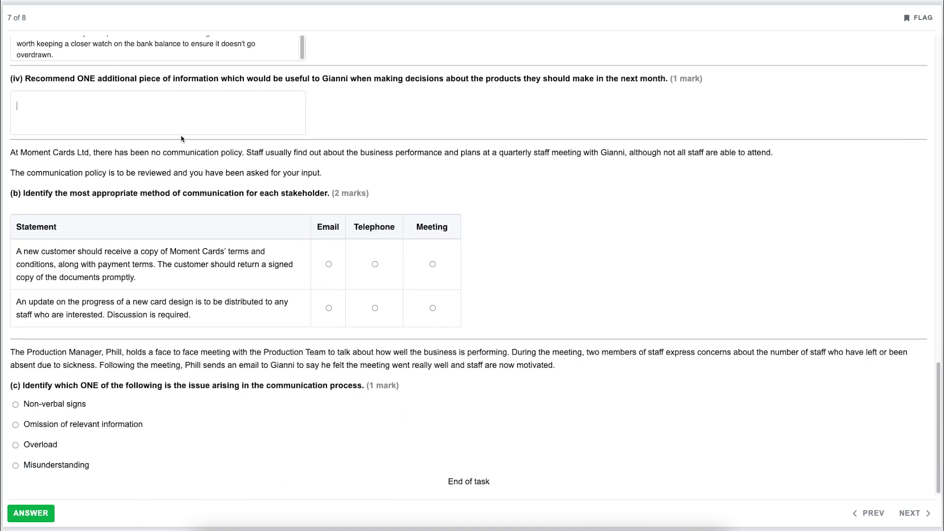
text(One piece of additional informatio)
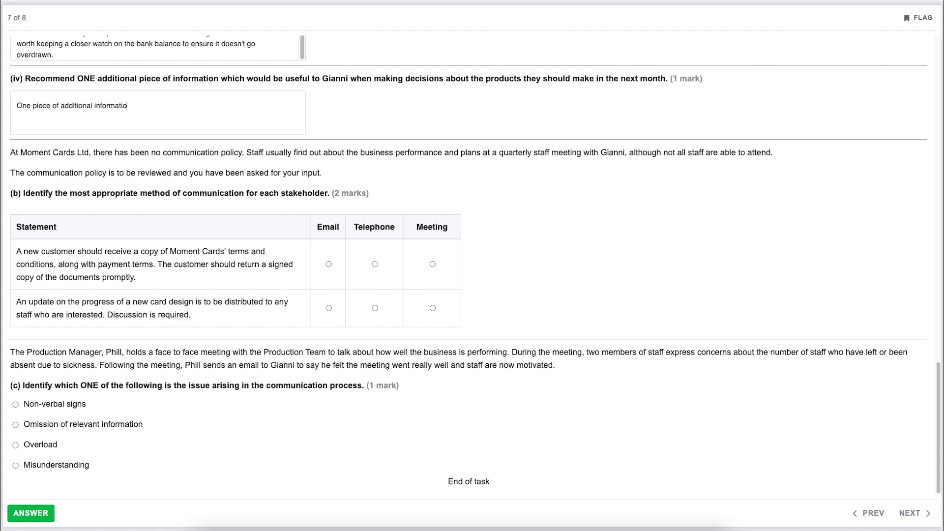
text(n which would provide value would be)
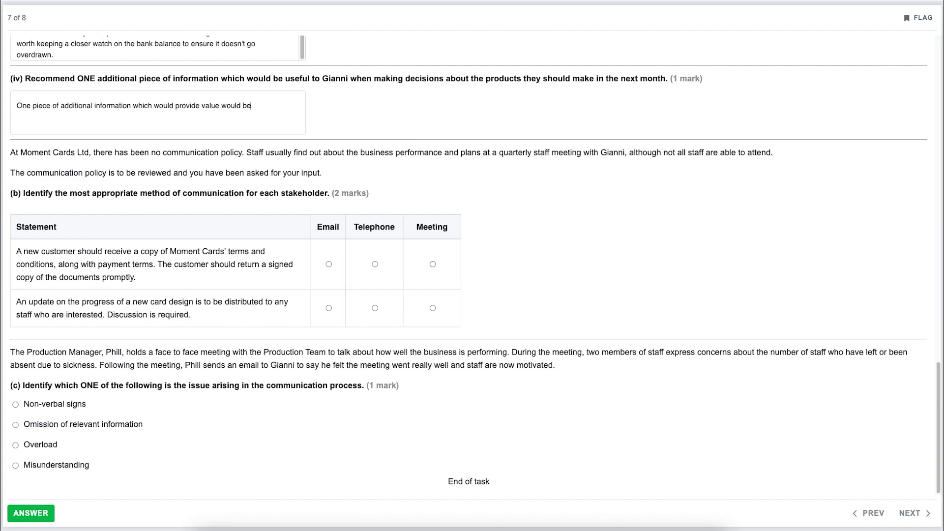
Complete the (a)(iv) answer: "a breakdown in the sales figures. To show by each product the volume and revenue generated by each category."
text( a breakdown in th)
key(BackSpace)
key(BackSpace)
text(the sales figures. To show )
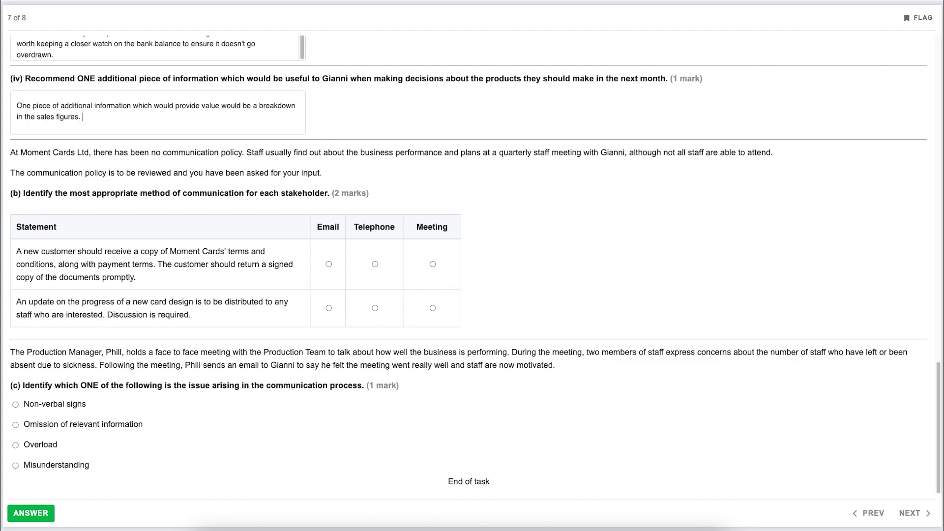
text(by each product the volume and reve)
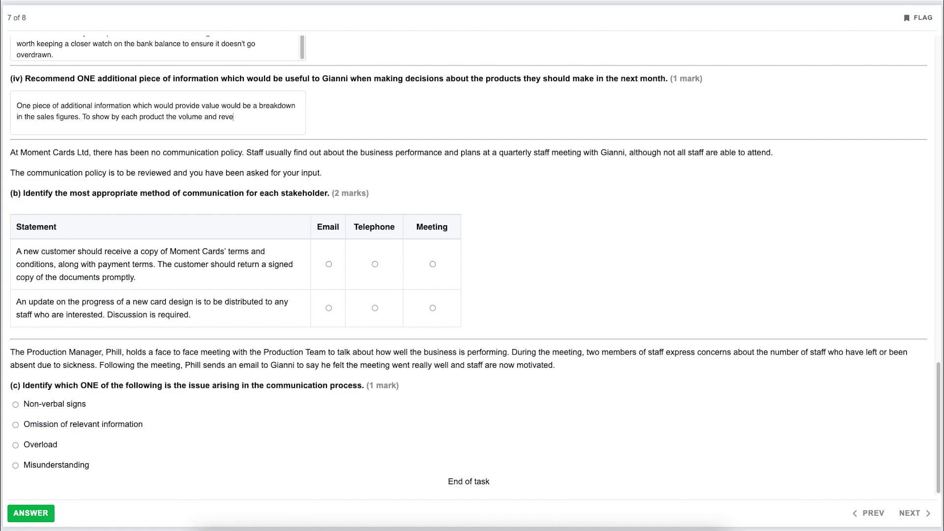
text(nue generated by each category.)
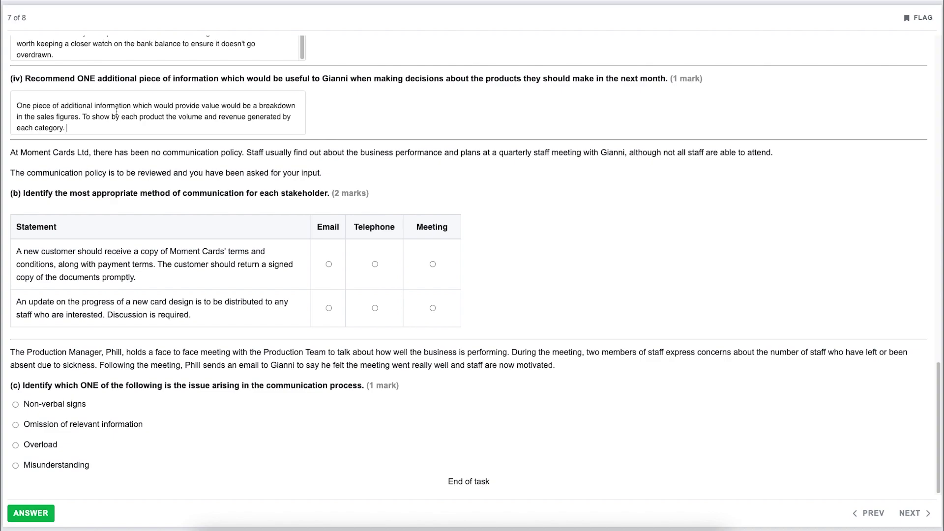
Answer part (b) with Email for the new customer's terms and conditions and Meeting for the card design progress update
scroll(269, 385, down, 1)
click(328, 264)
click(432, 308)
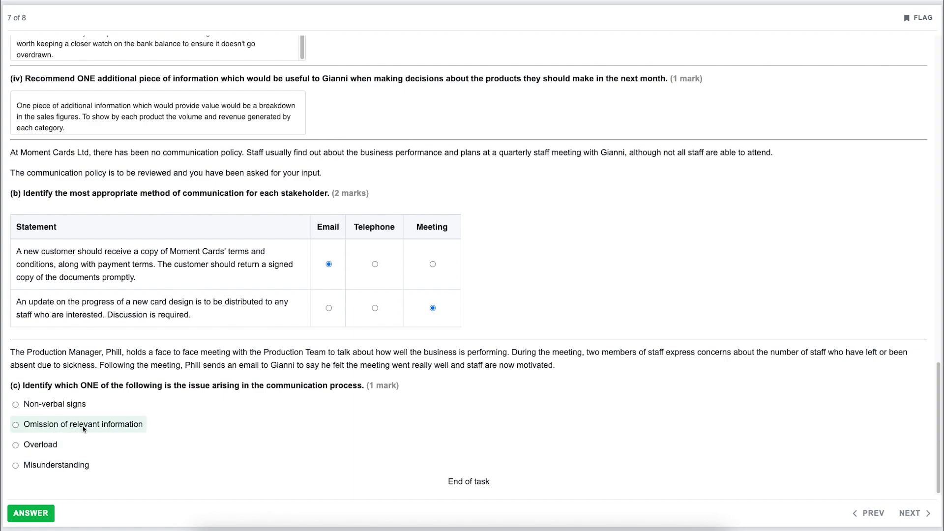
Answer part (c) with Omission of relevant information and submit Task 6
click(63, 427)
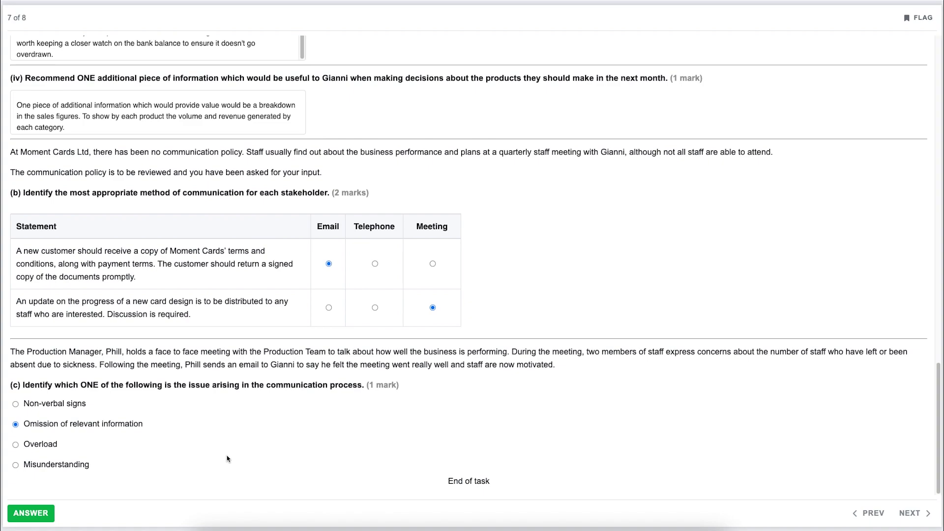
click(31, 513)
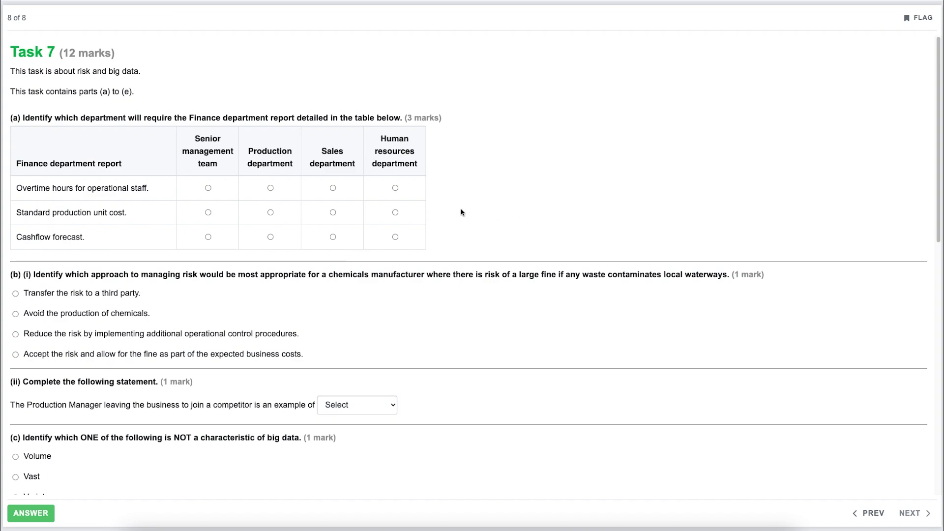
In Task 7 (a), assign overtime hours to Human resources, standard production unit cost to Production, and the cashflow forecast to the Senior management team
click(395, 188)
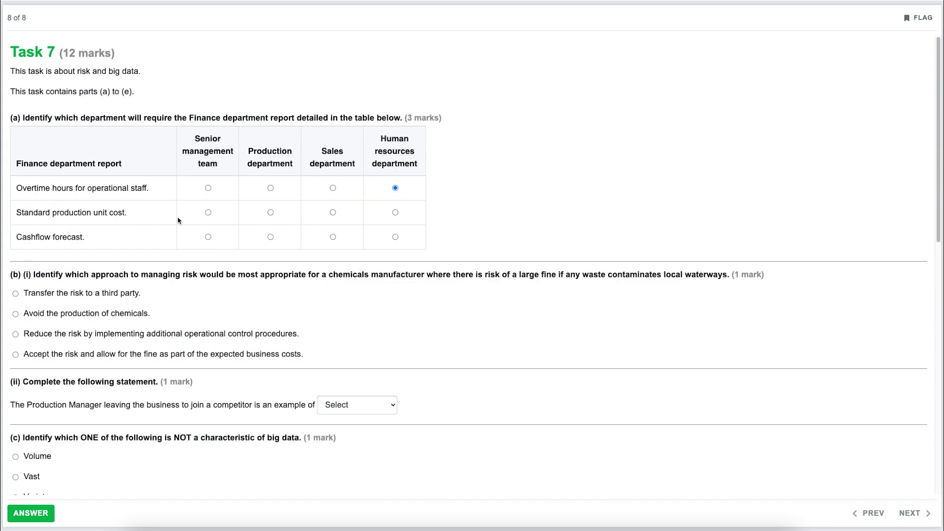
click(270, 212)
click(208, 237)
Answer (b)(i) with reducing the risk by implementing additional operational control procedures, and complete the (b)(ii) statement with "operational risk."
scroll(485, 231, down, 3)
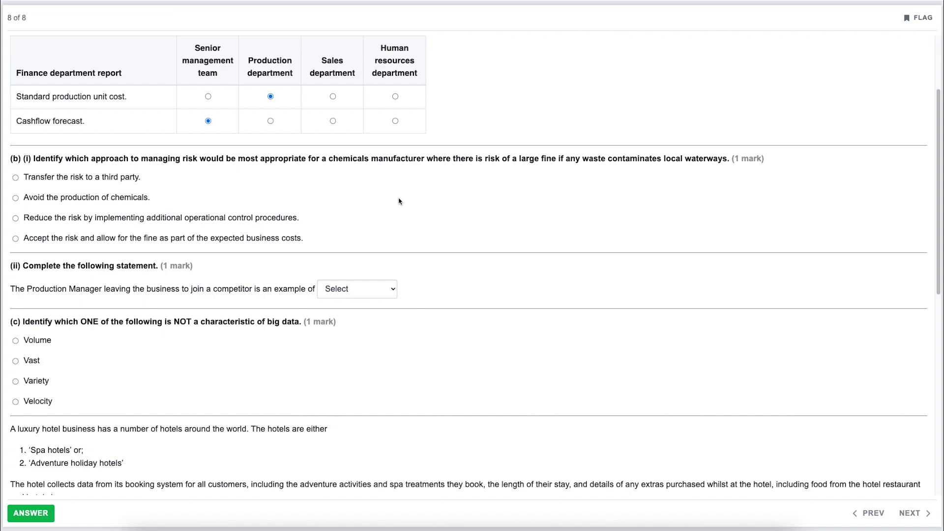
click(250, 220)
scroll(484, 302, down, 4)
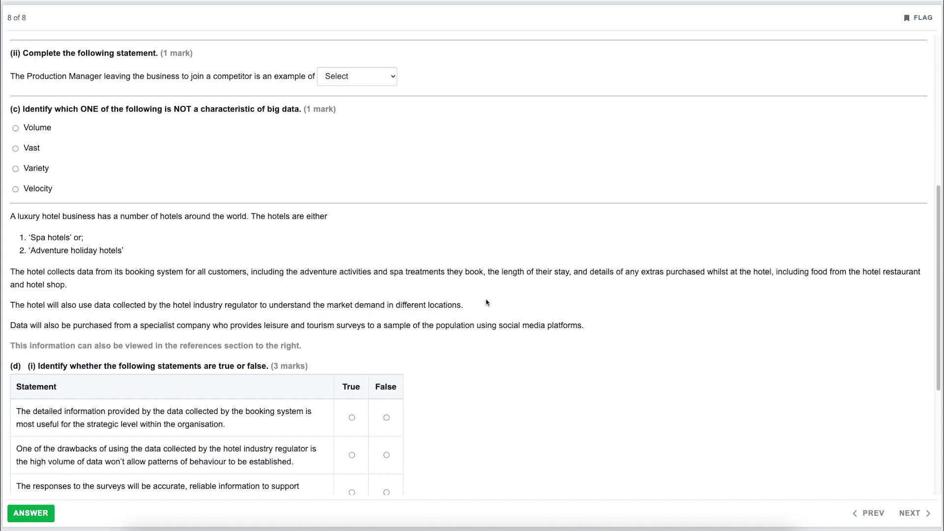
click(392, 76)
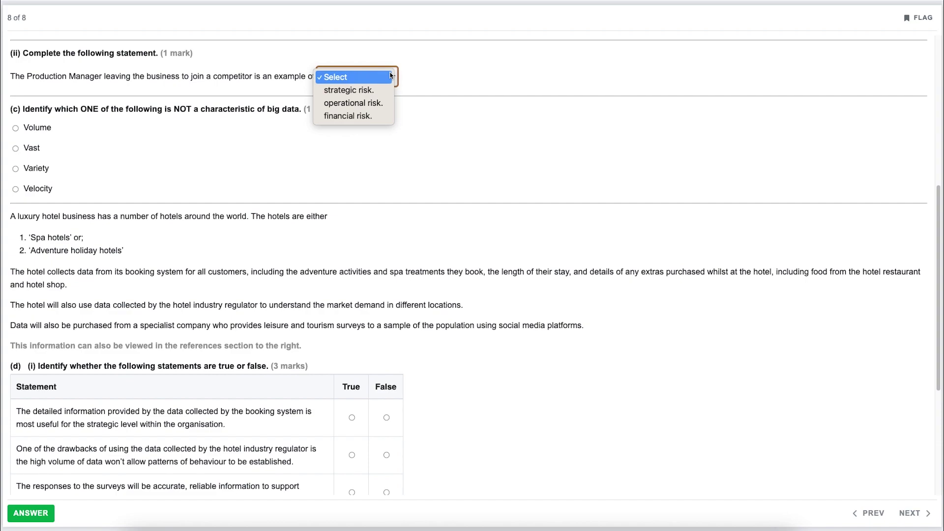
click(387, 101)
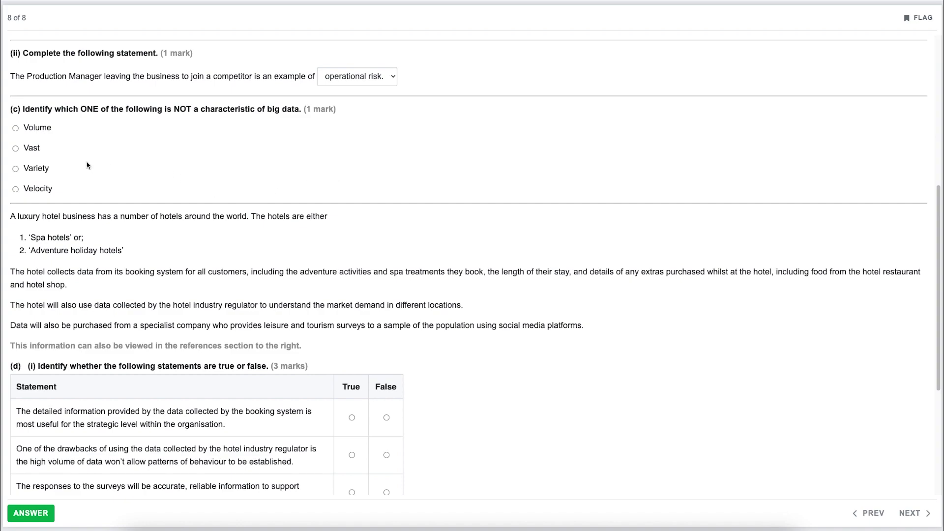
Answer part (c) with Vast as the one that is not a characteristic of big data
click(47, 157)
scroll(372, 188, down, 1)
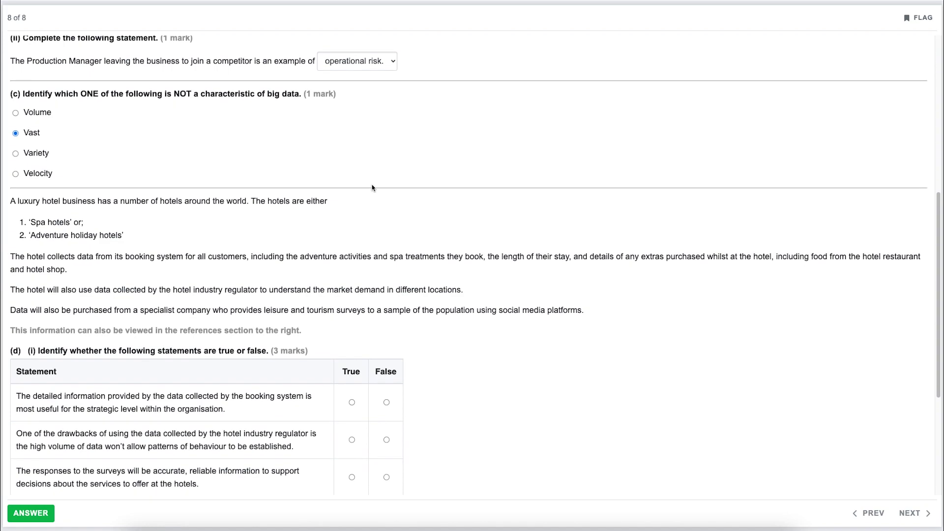
In part (d)(i), mark all three statements about the booking system, industry regulator and survey data as False
scroll(372, 189, down, 2)
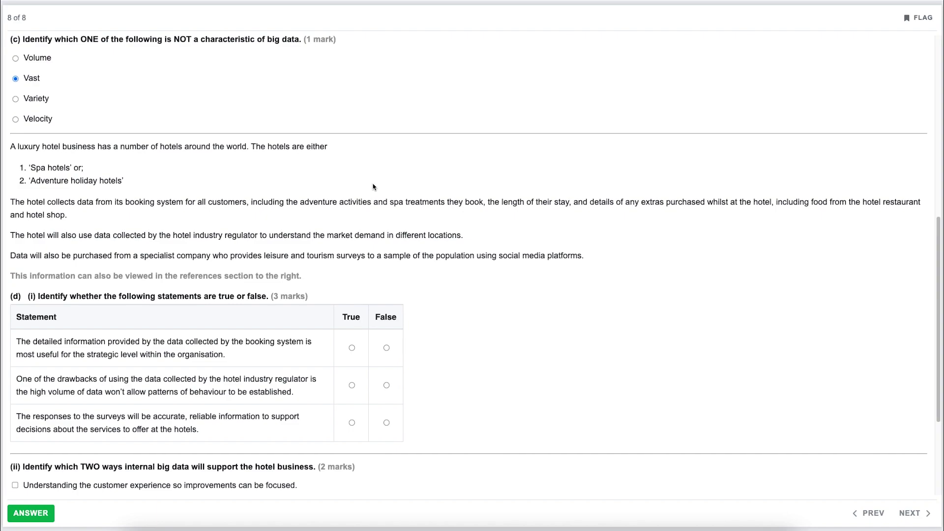
scroll(373, 187, down, 2)
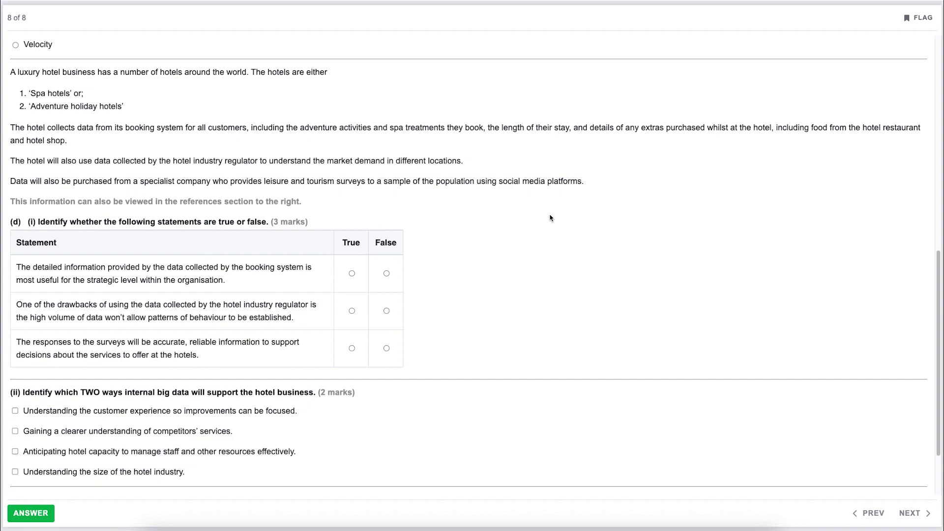
scroll(552, 216, down, 3)
scroll(554, 215, down, 1)
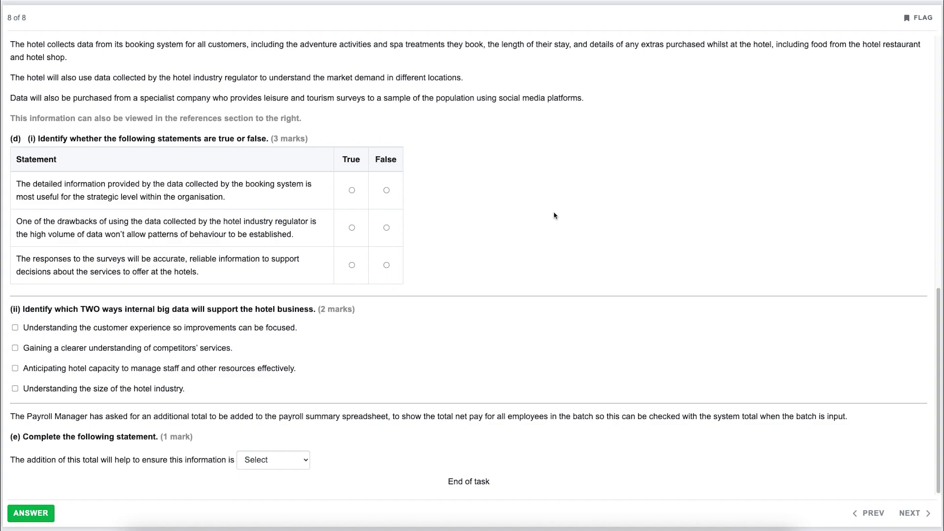
click(386, 190)
click(387, 227)
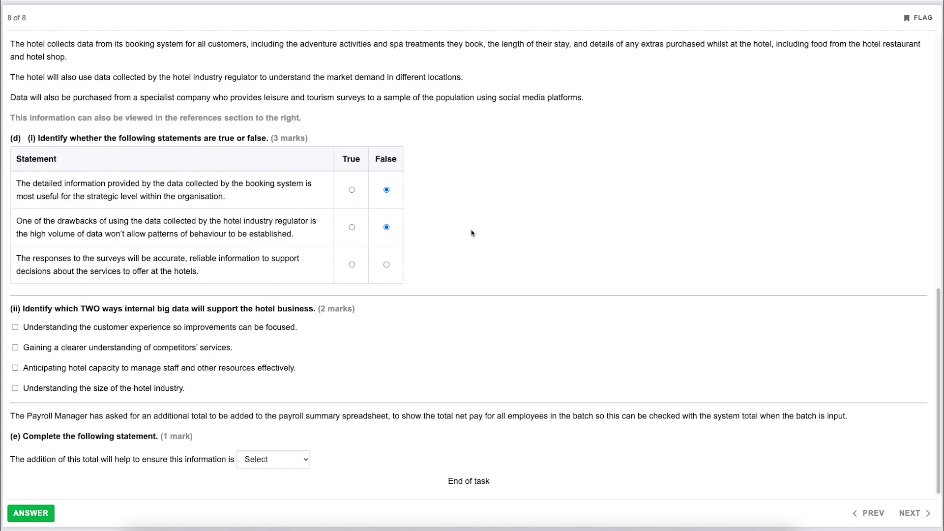
scroll(471, 233, up, 2)
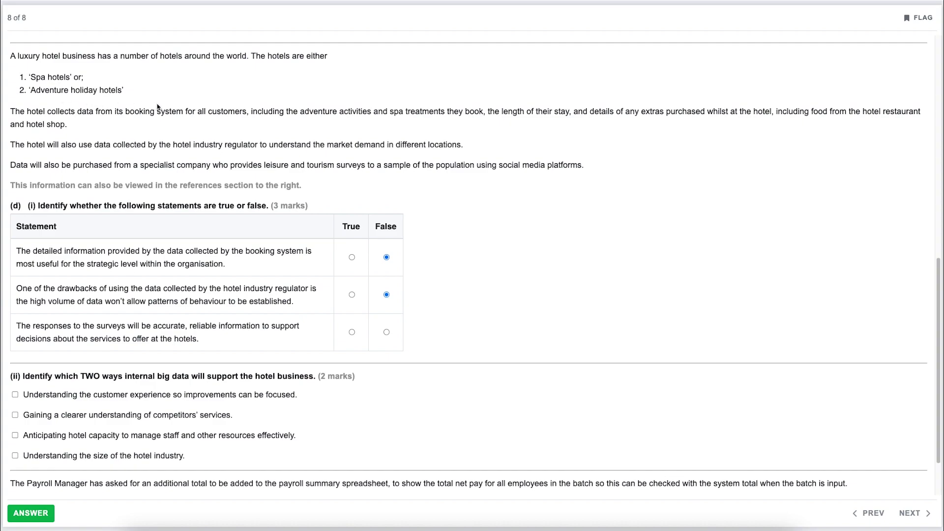
scroll(460, 232, down, 1)
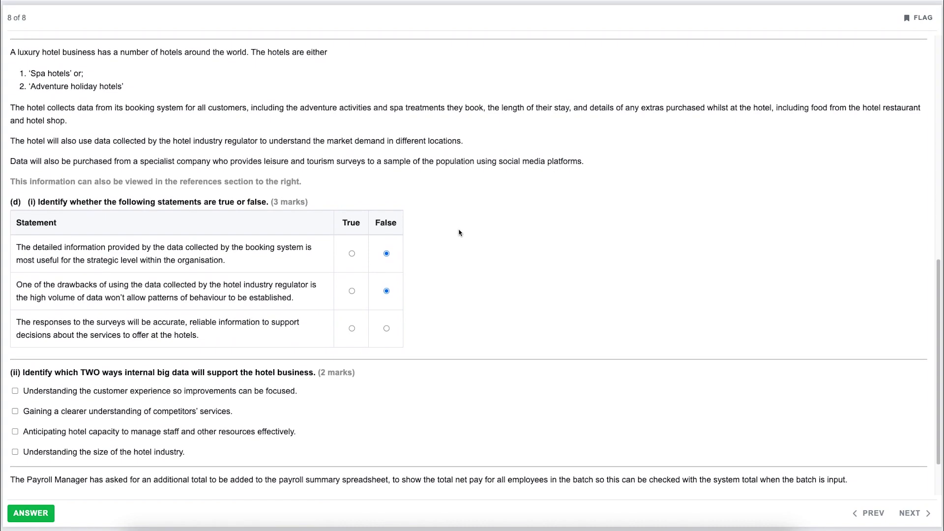
scroll(466, 288, down, 2)
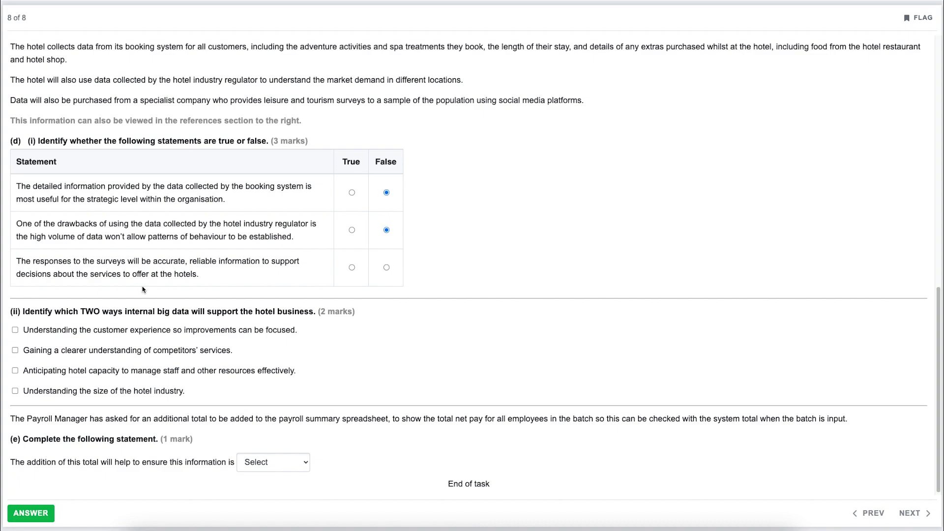
click(386, 268)
Answer (d)(ii) with understanding the customer experience and anticipating hotel capacity, and complete the part (e) statement with "complete."
scroll(444, 266, down, 1)
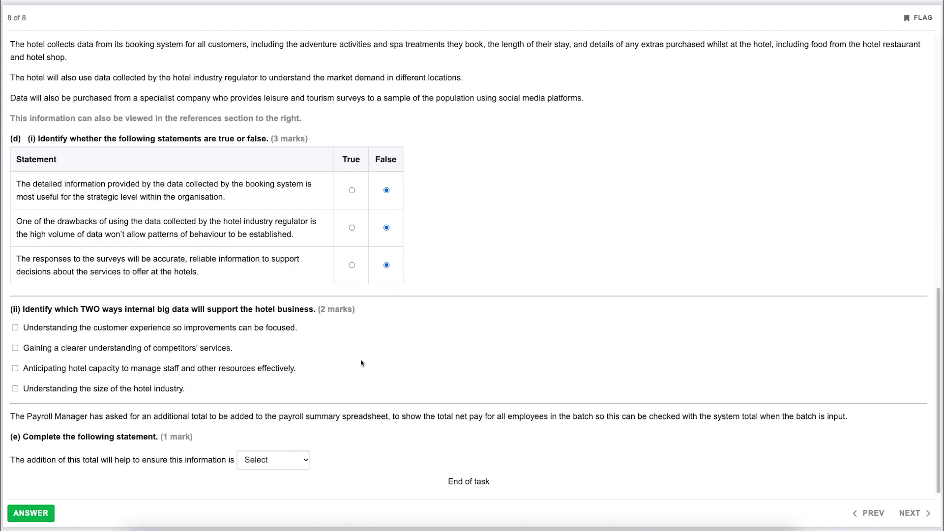
click(254, 329)
click(246, 369)
click(301, 460)
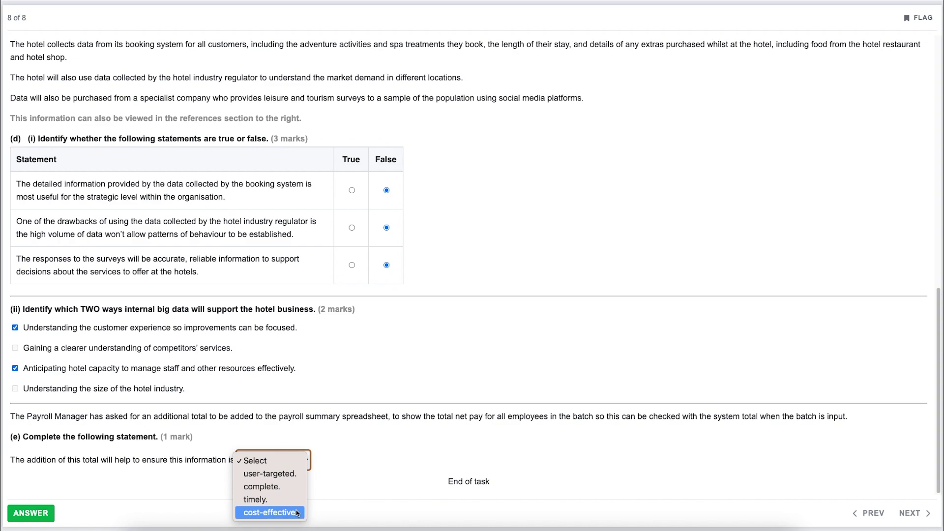
click(298, 488)
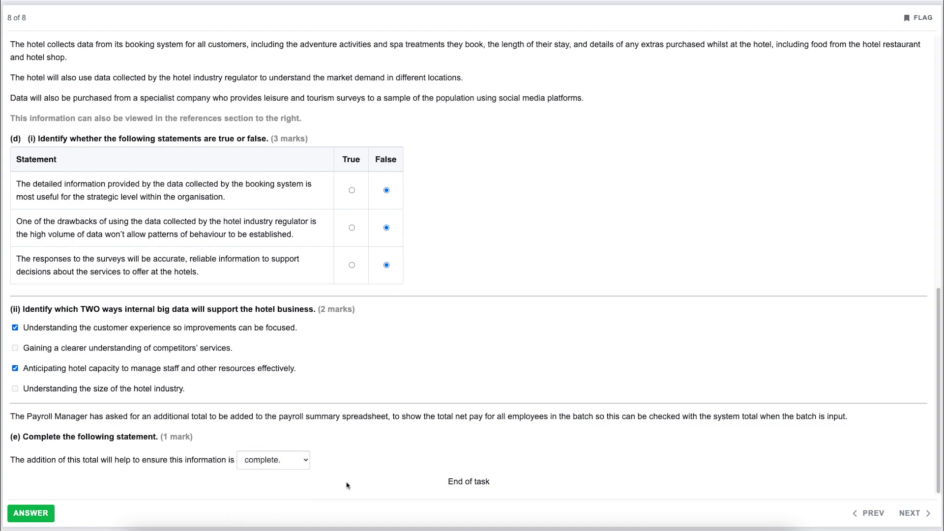